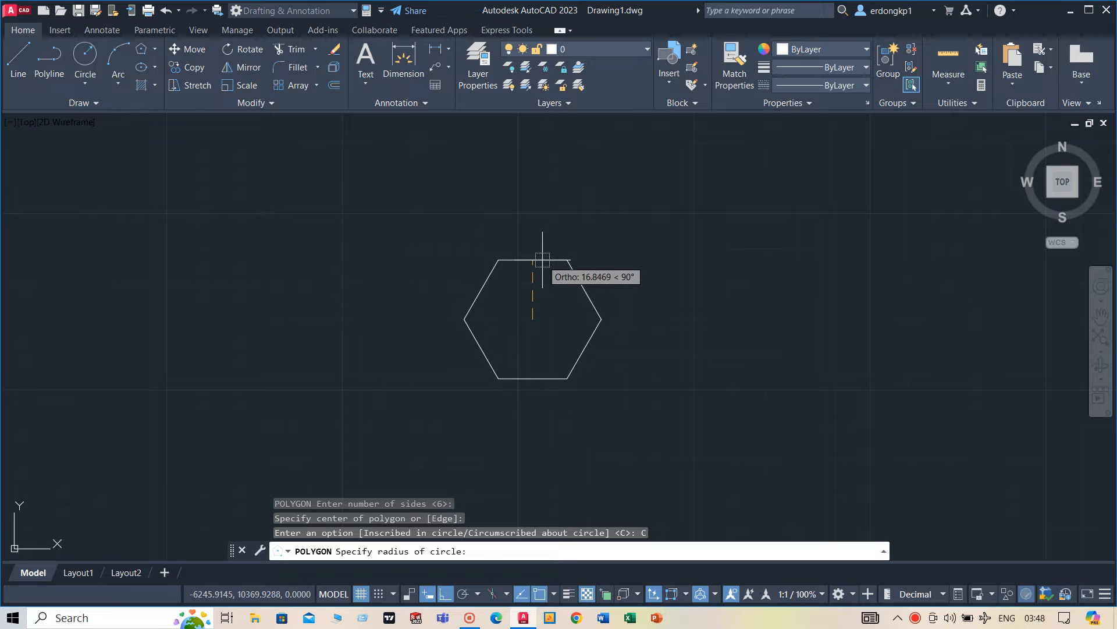
Draw a six-sided polygon circumscribed about a circle of radius 10
type("10")
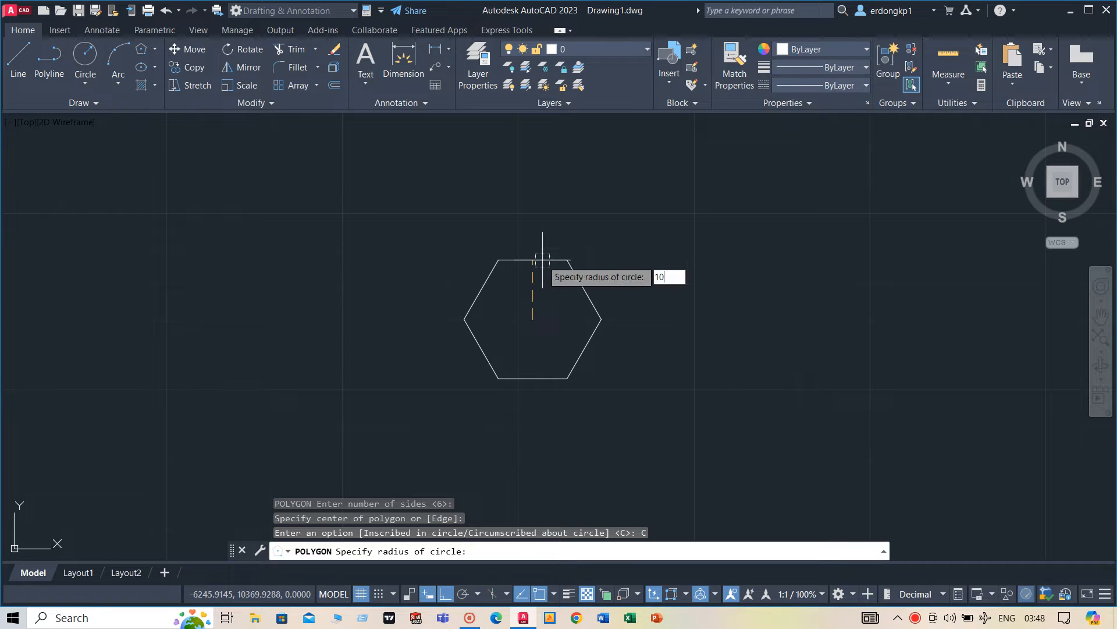
key("Return")
left_click(536, 280)
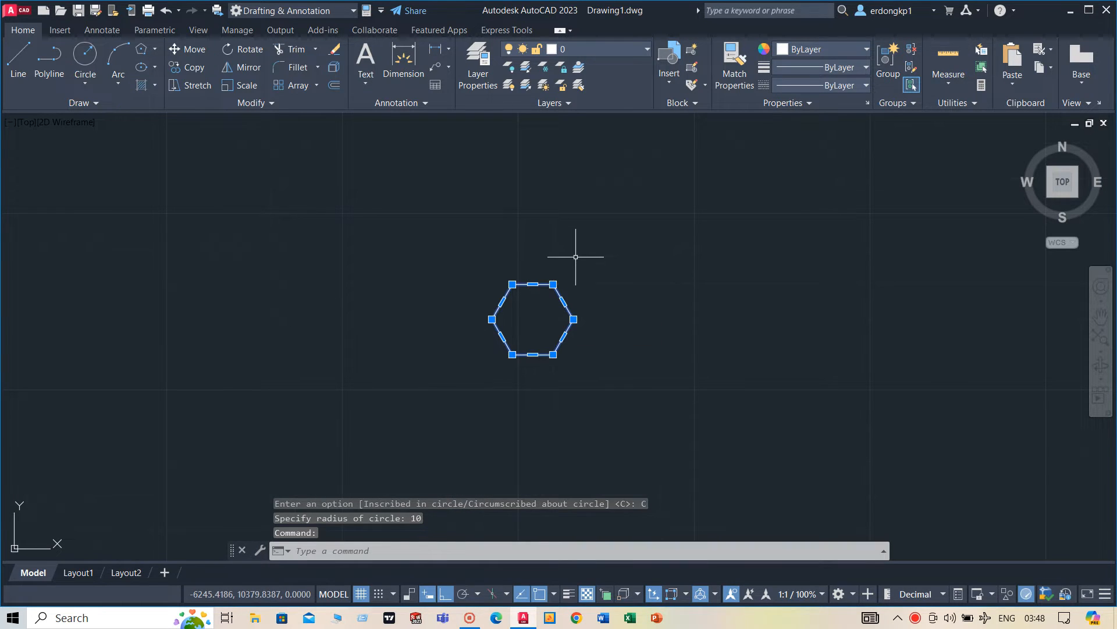
key("Escape")
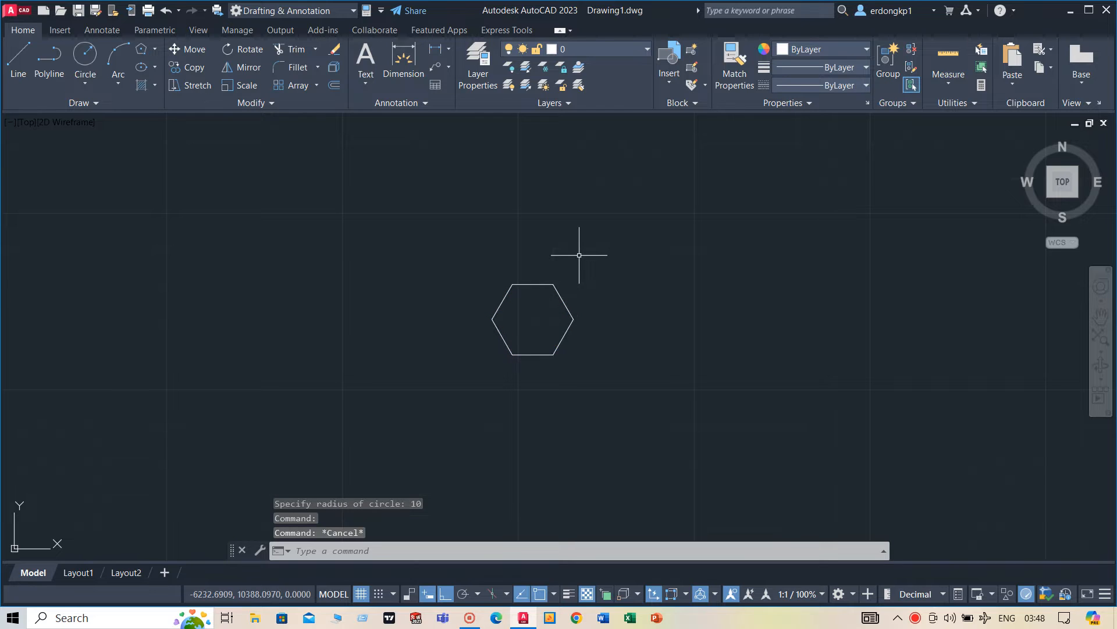
Draw a second hexagon on the same centre as the first, circumscribed about a circle of radius 15
key("Return")
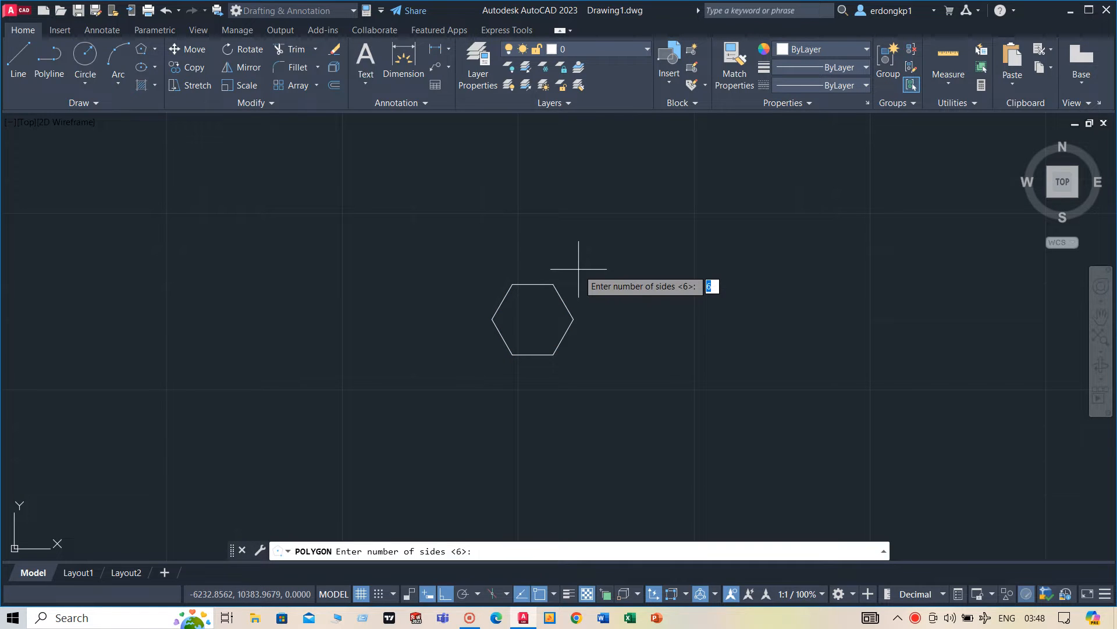
key("Return")
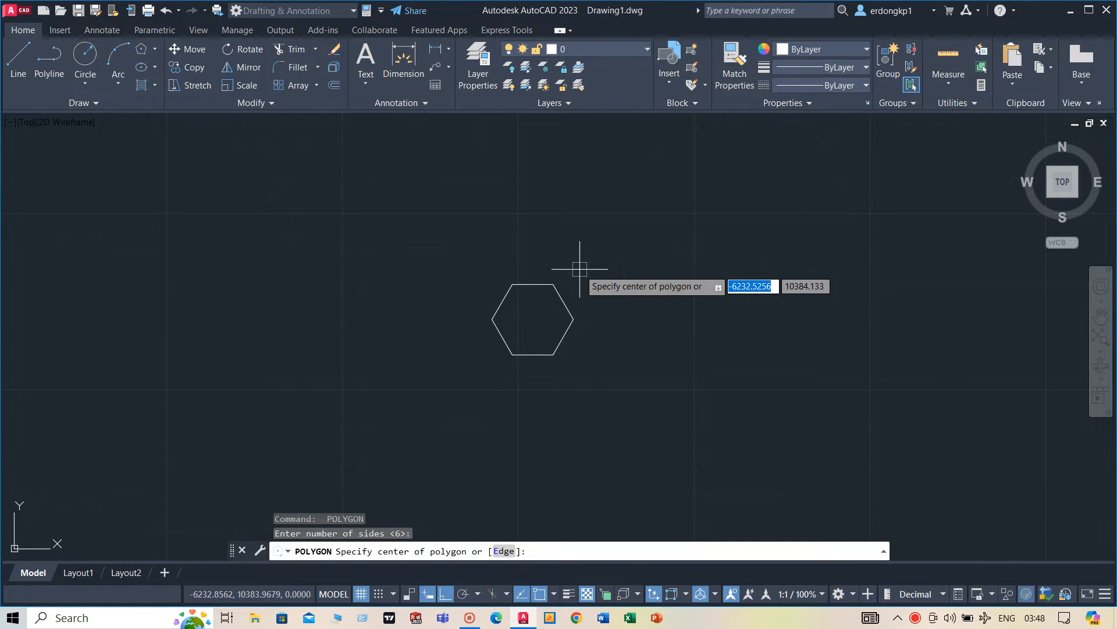
key("Return")
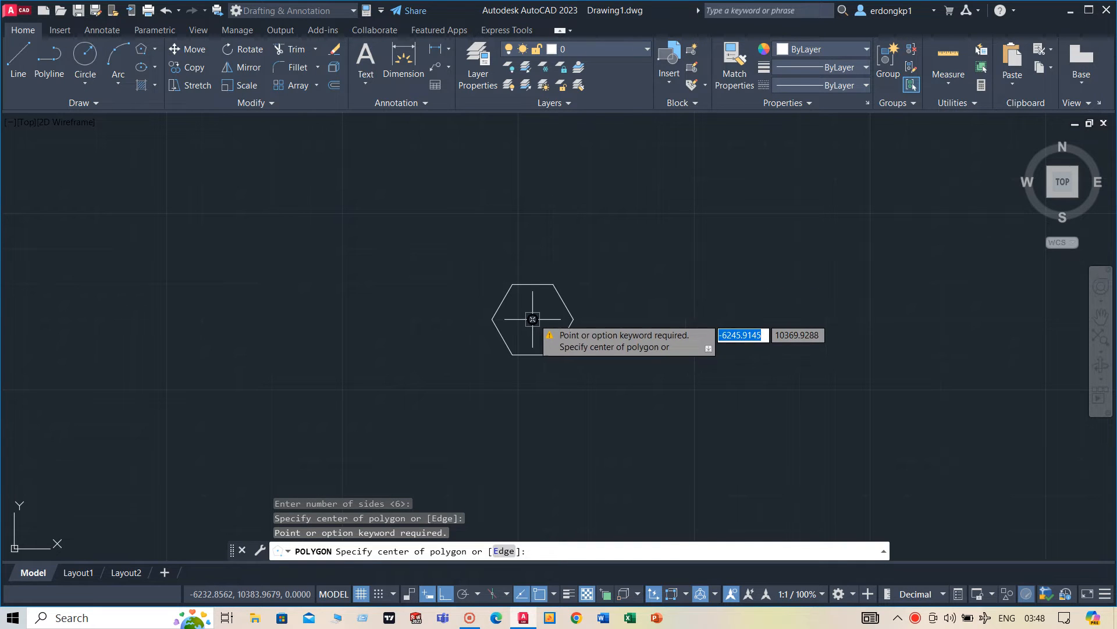
left_click(533, 319)
left_click(553, 369)
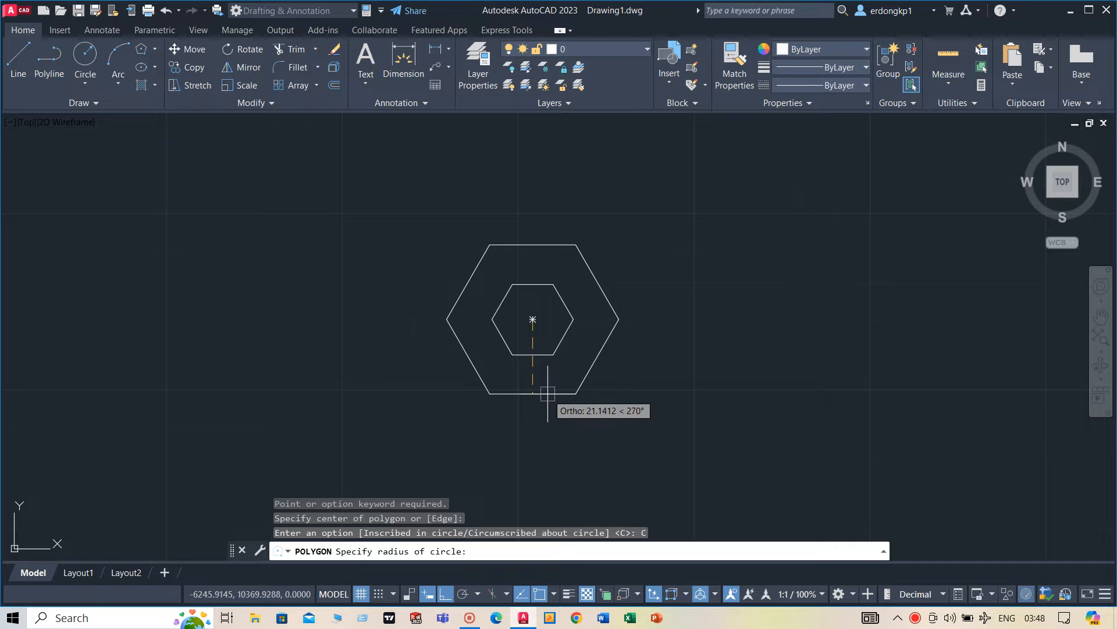
type("15")
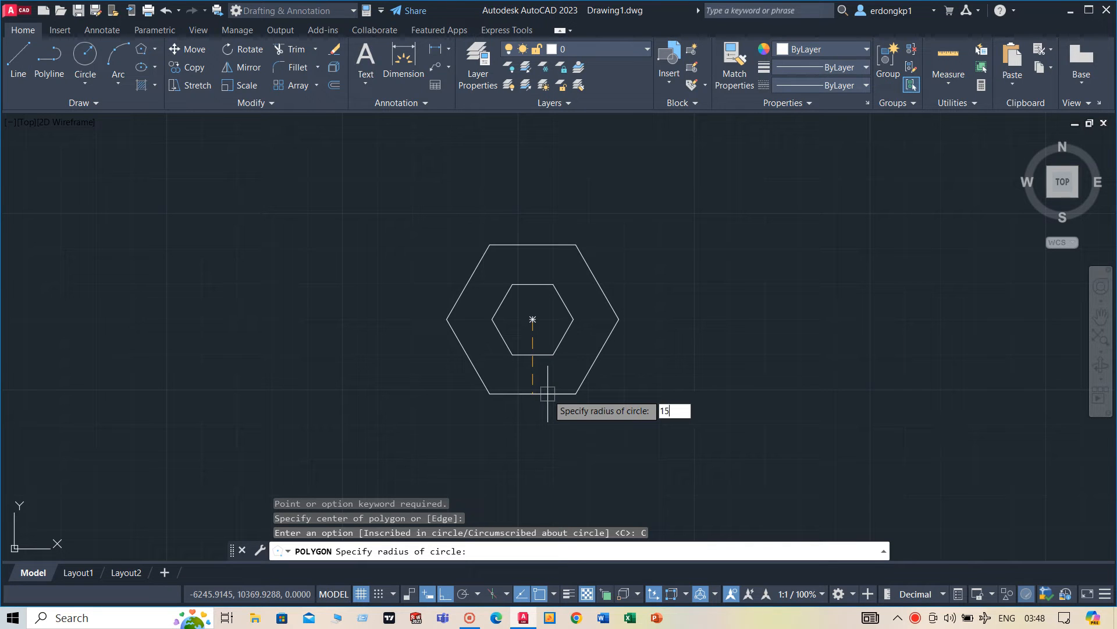
key("Return")
scroll(631, 260, "down", 2)
scroll(667, 299, "up", 2)
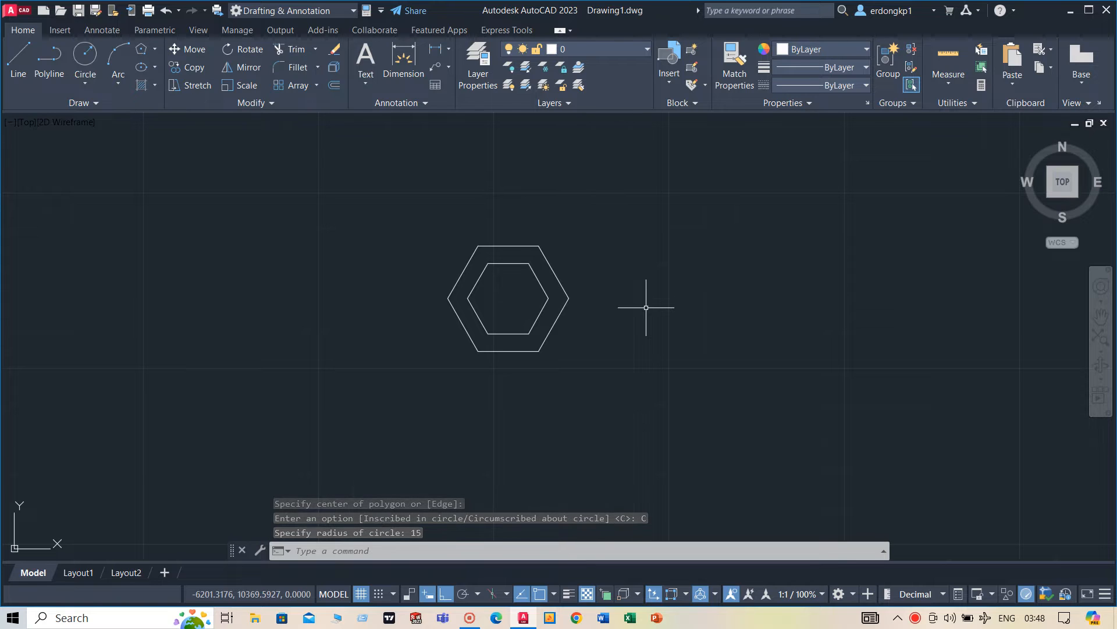
Draw a horizontal line 50 units long from the hexagons' centre, extending to the right
type("l")
key("Return")
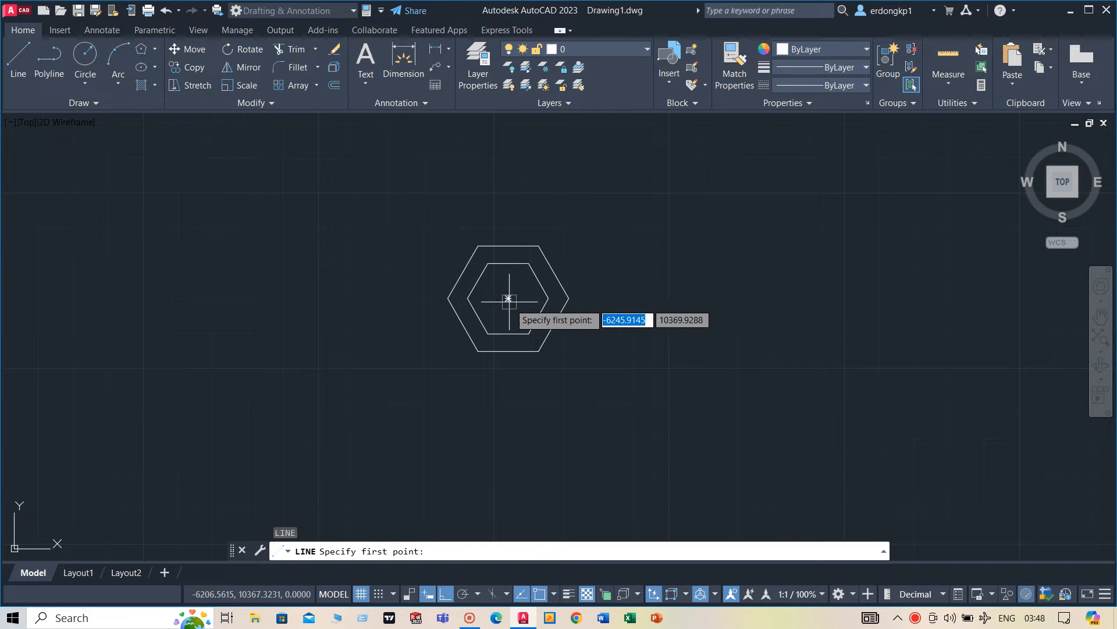
left_click(508, 298)
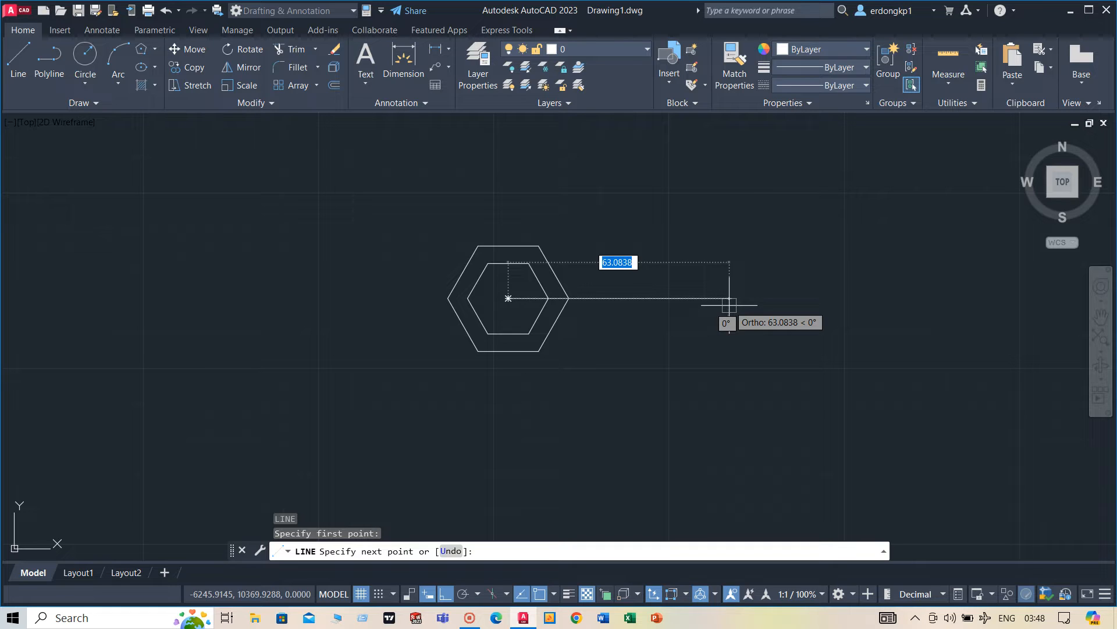
type("50")
key("Return")
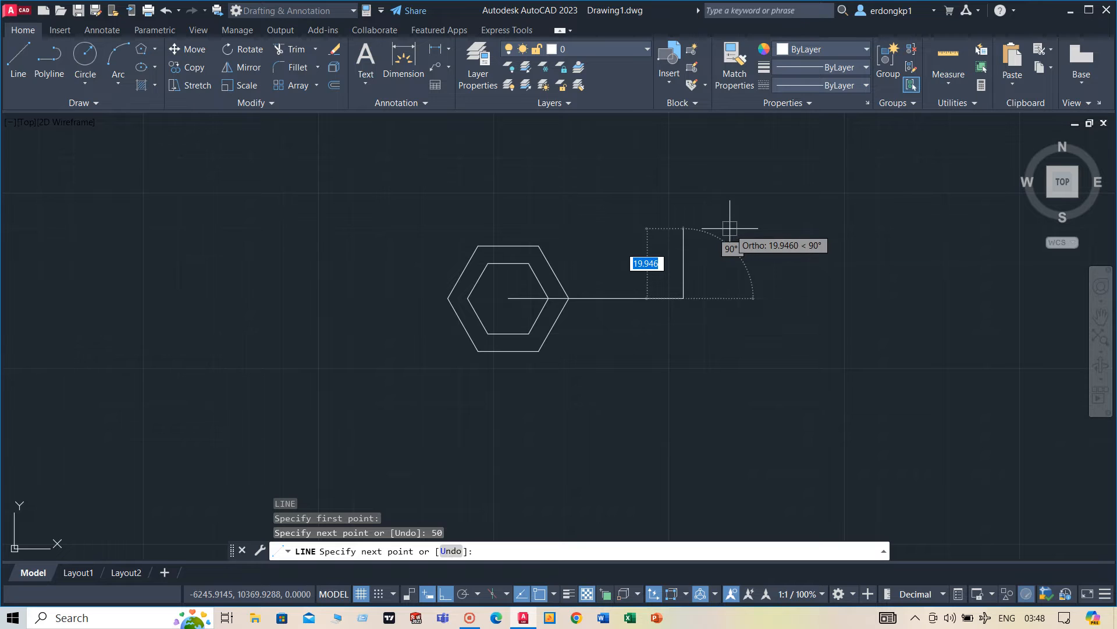
key("Return")
key("Return")
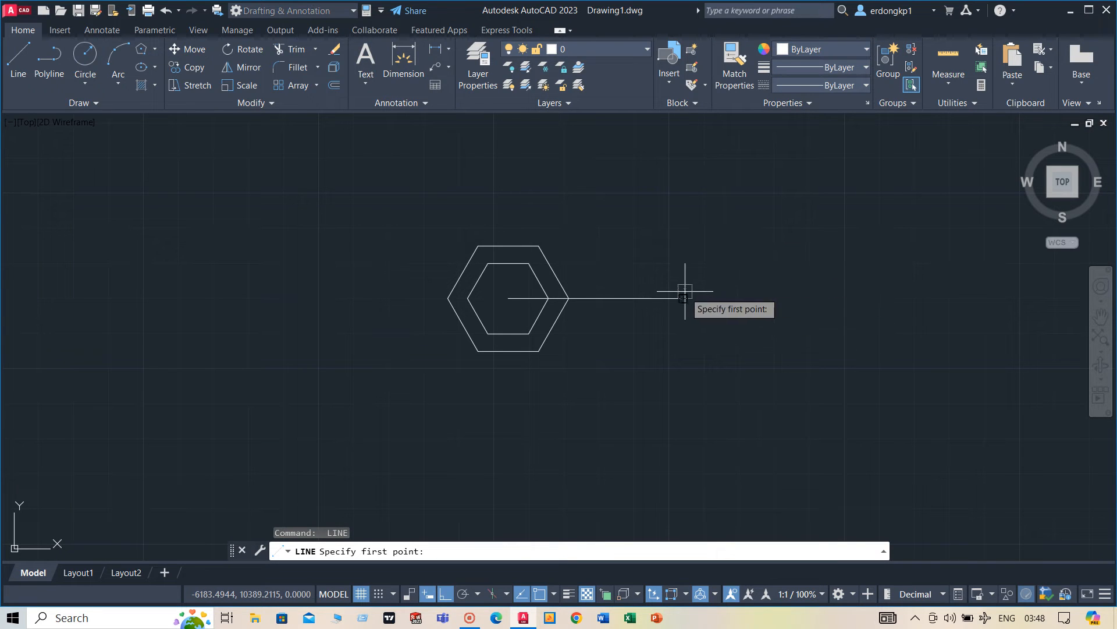
left_click(683, 294)
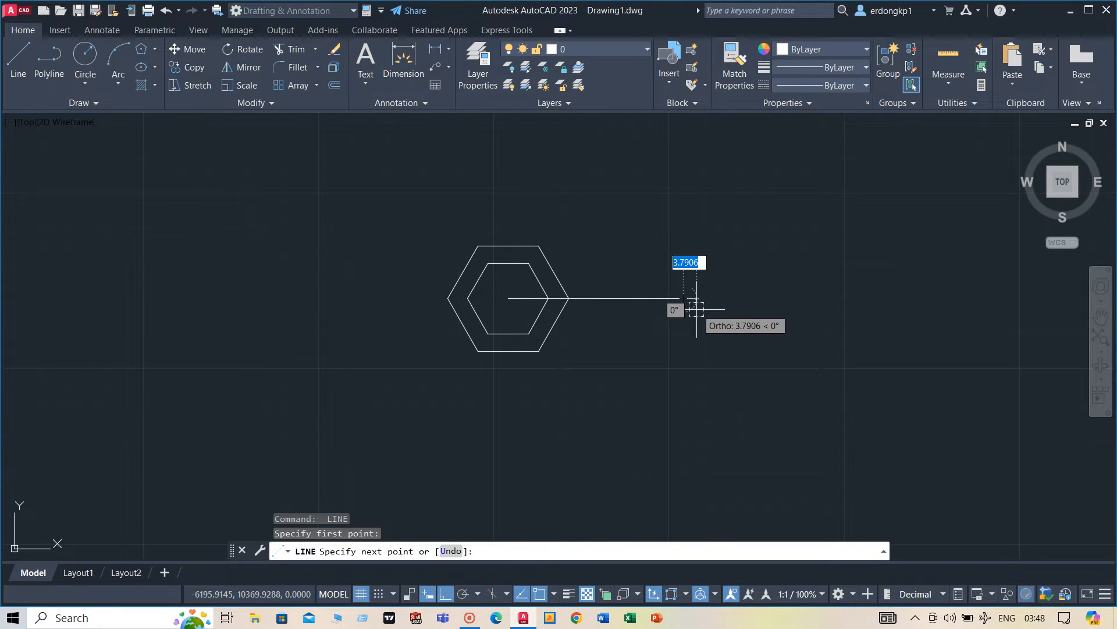
key("Escape")
Draw a circle of diameter 12 centred on the right end of the horizontal line
type("C")
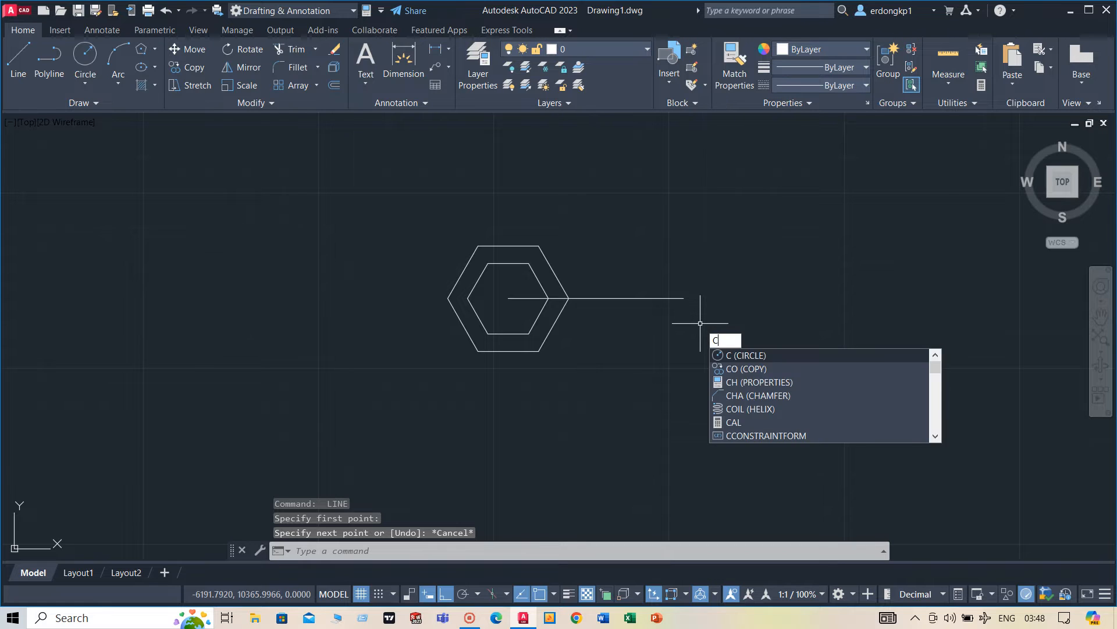
key("Return")
left_click(684, 298)
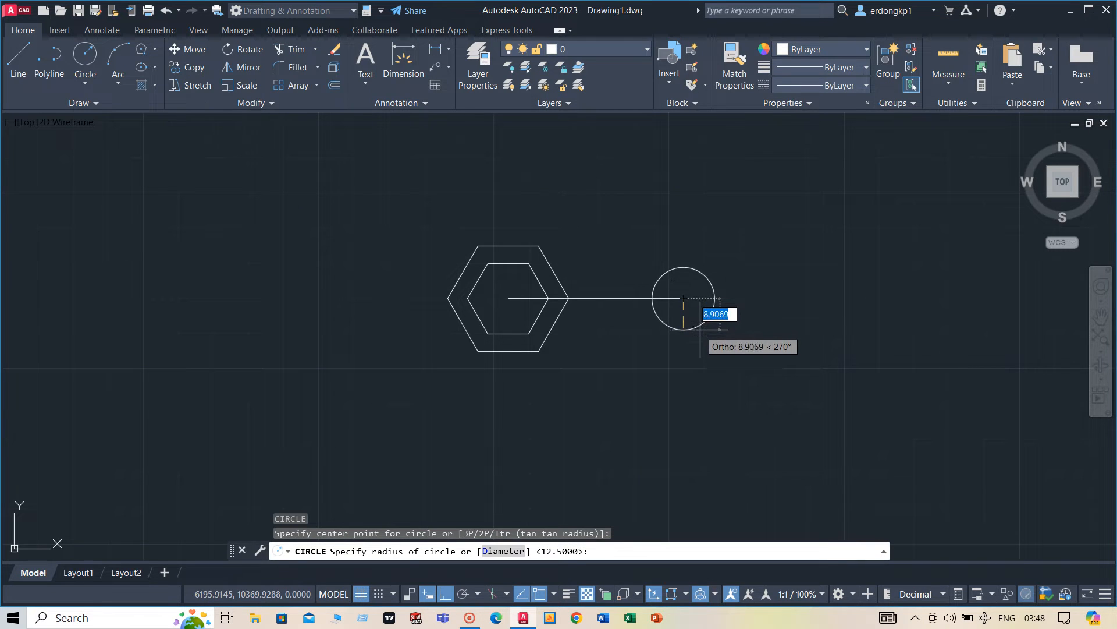
type("d")
key("Return")
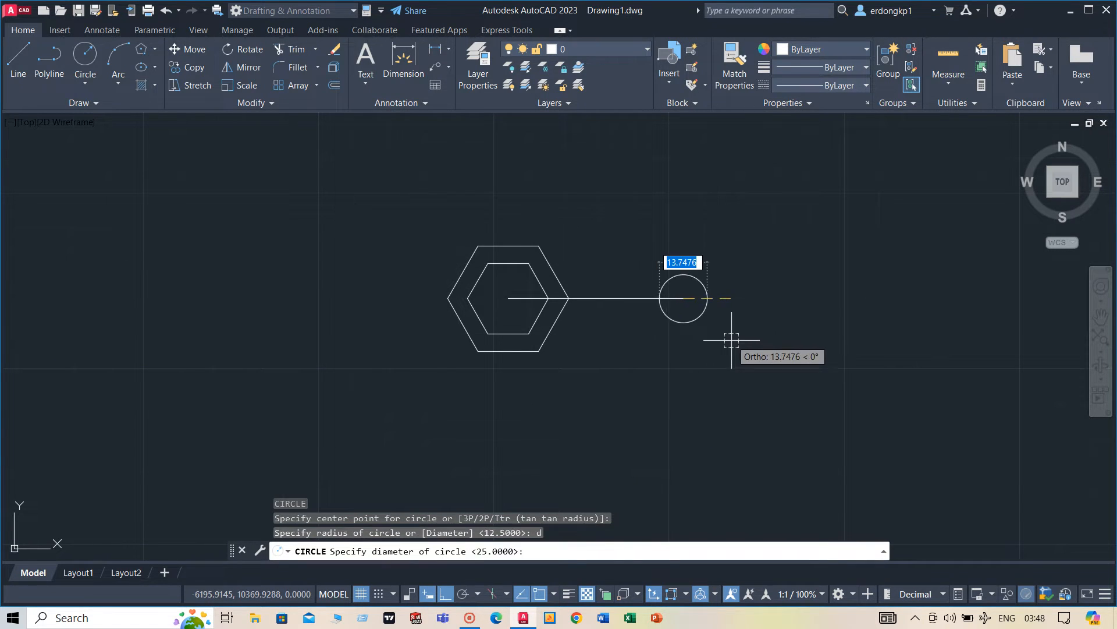
type("12")
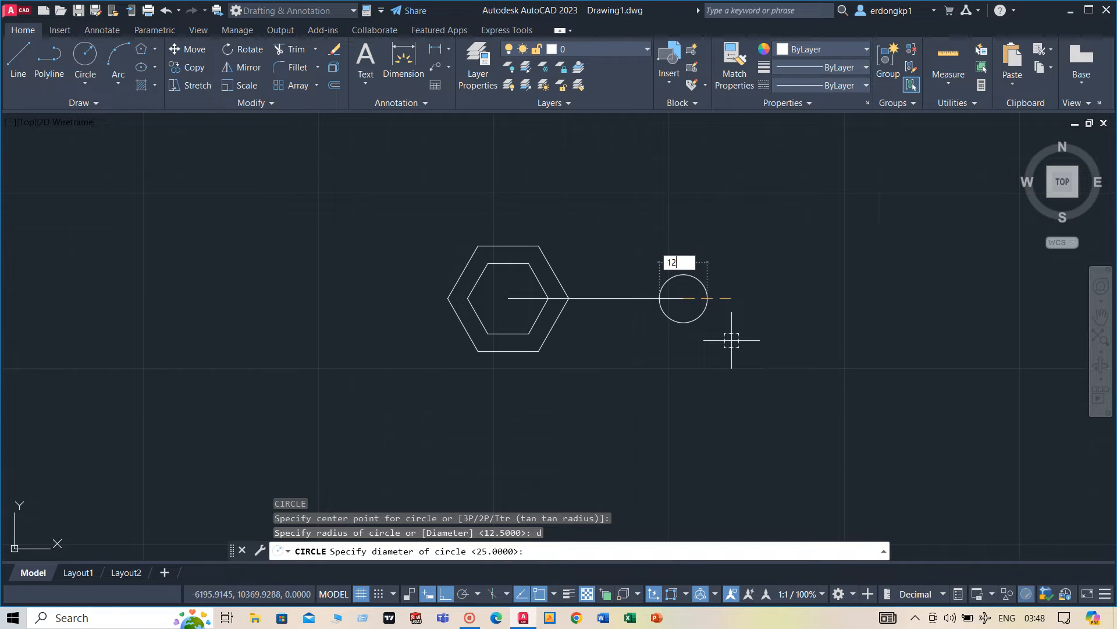
key("Return")
Draw a concentric circle of diameter 25 around the small circle at the line's right end
key("Return")
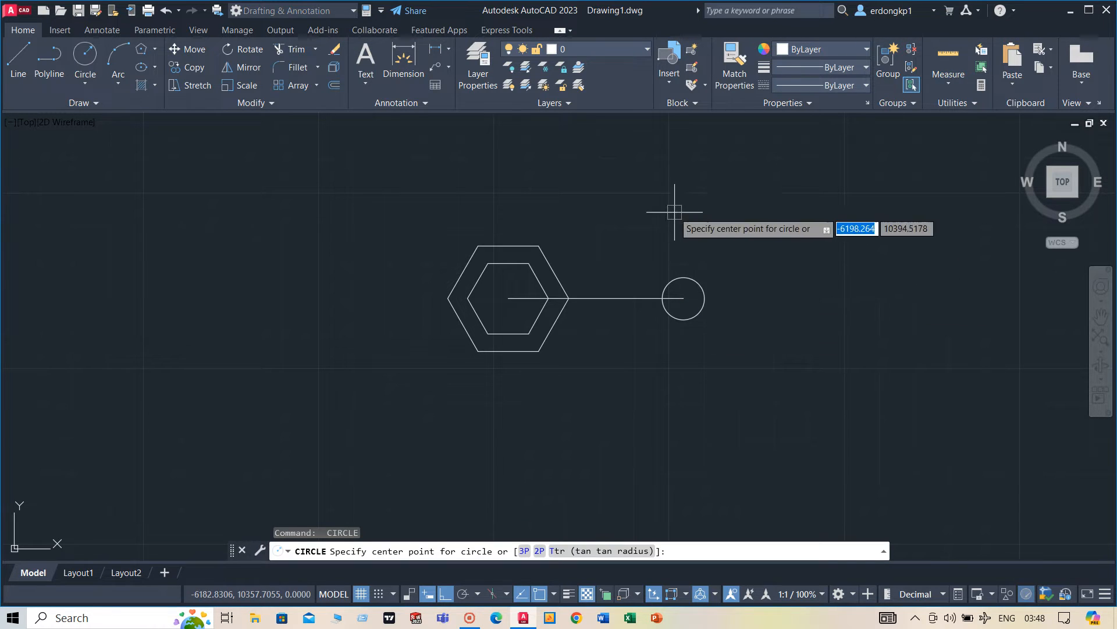
left_click(682, 300)
type("d")
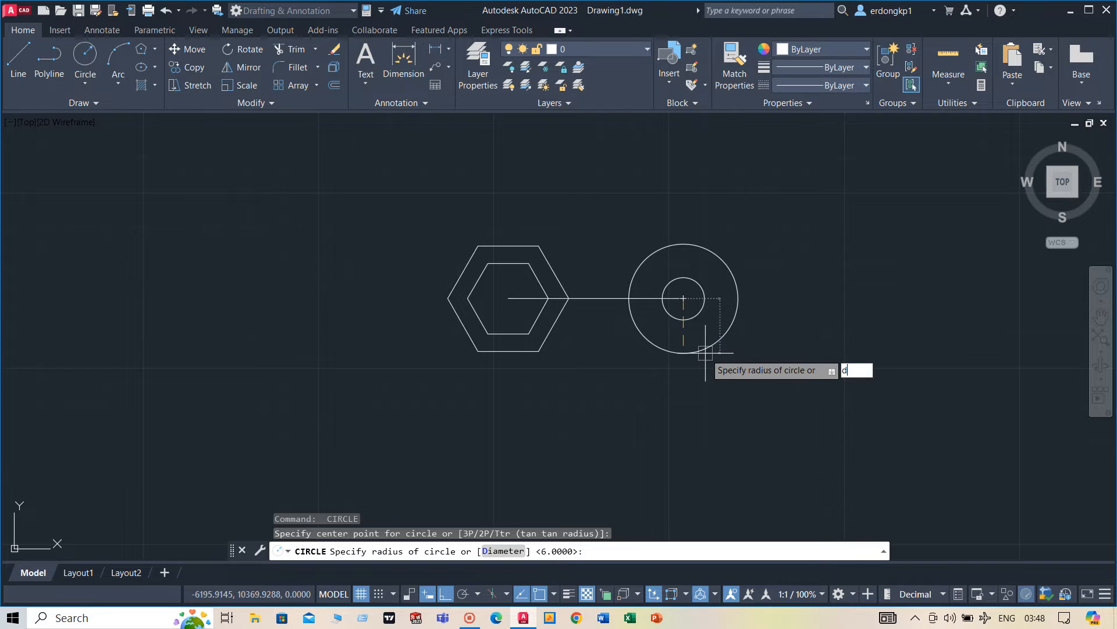
key("Return")
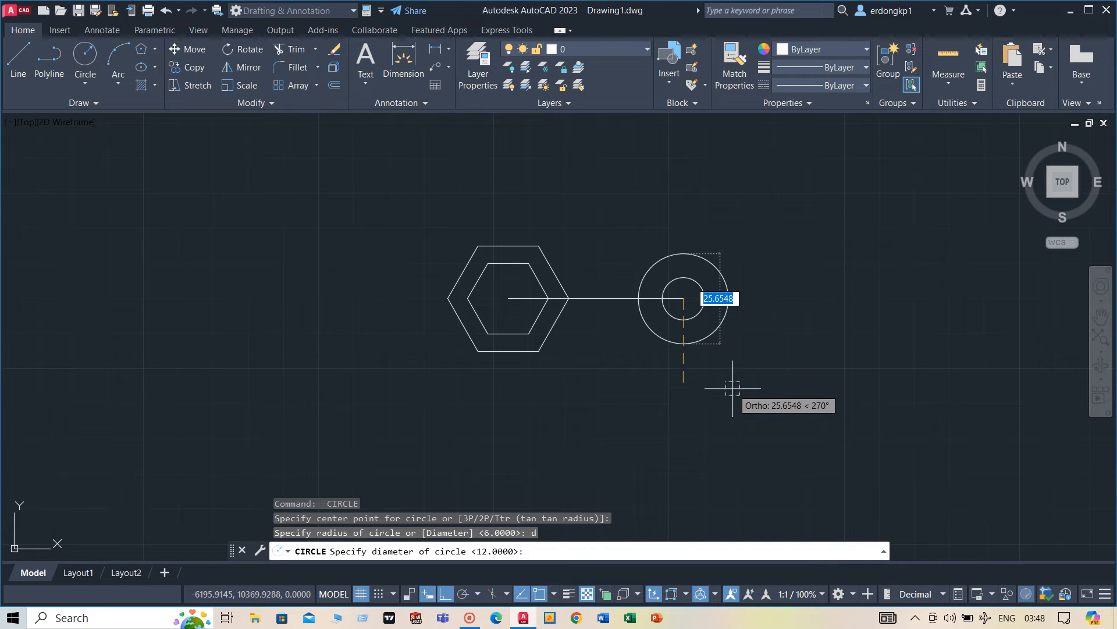
type("1")
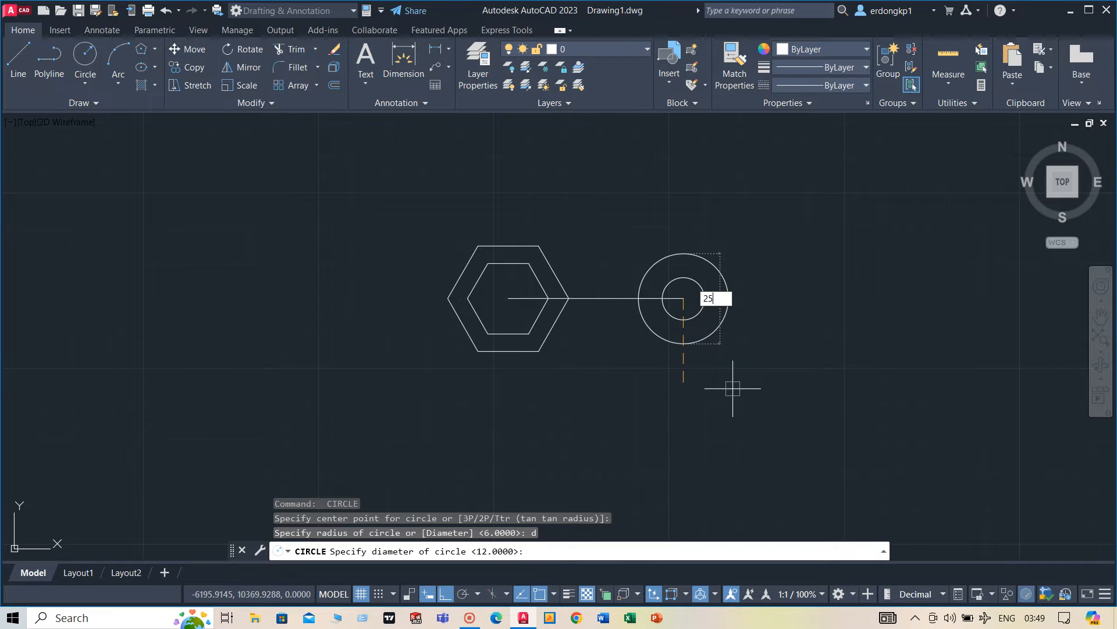
type("5")
key("Return")
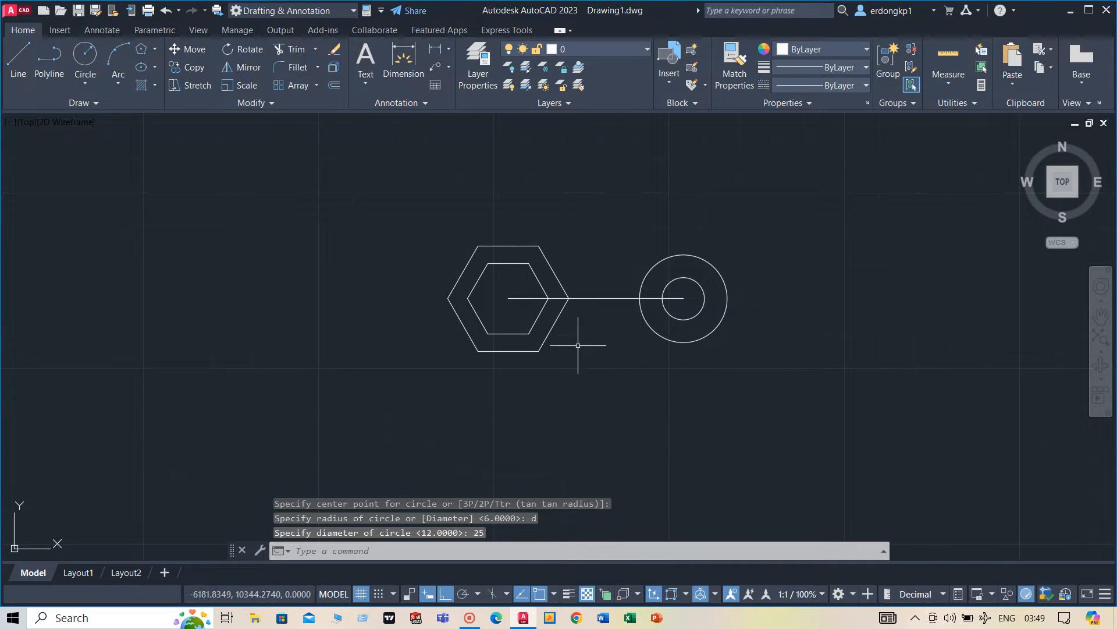
Offset the horizontal centre line by 2.5 both above and below it
left_click(595, 298)
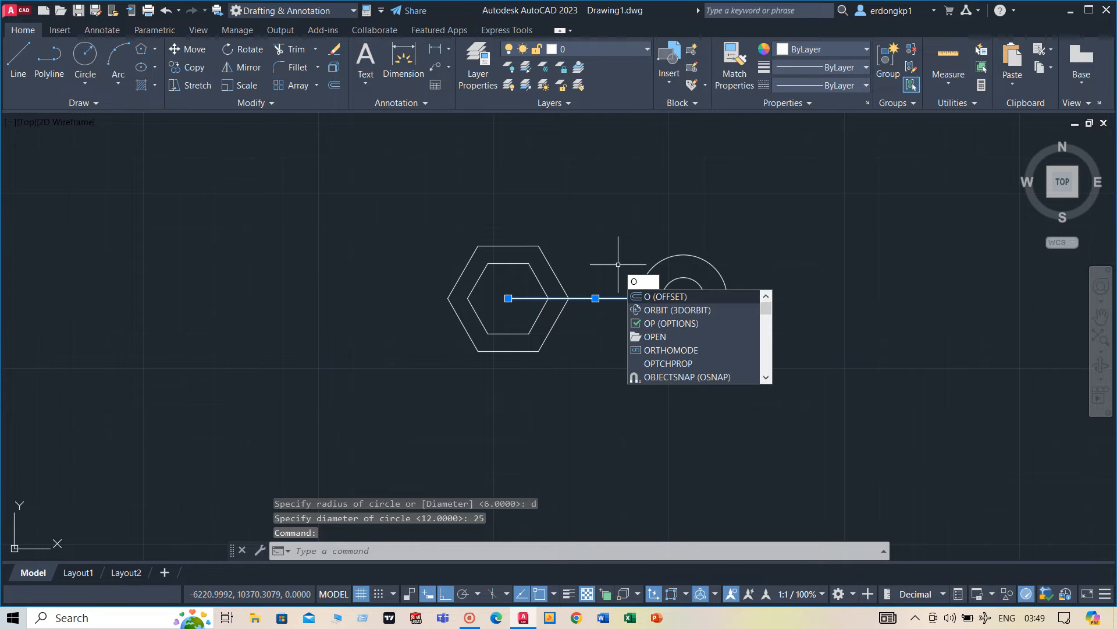
key("Return")
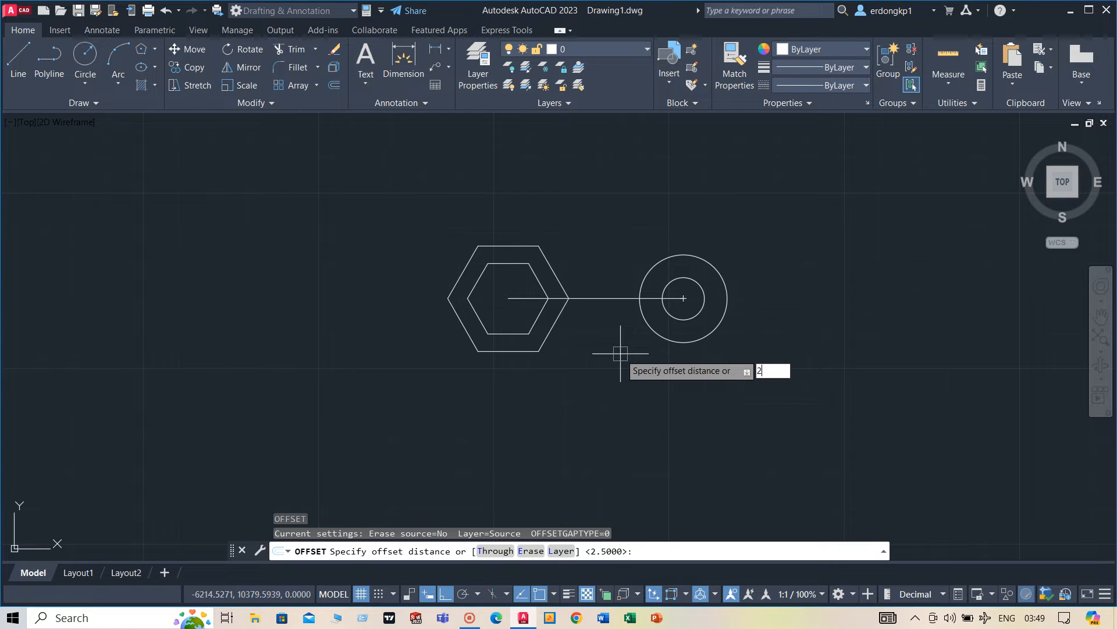
key("Return")
left_click(617, 298)
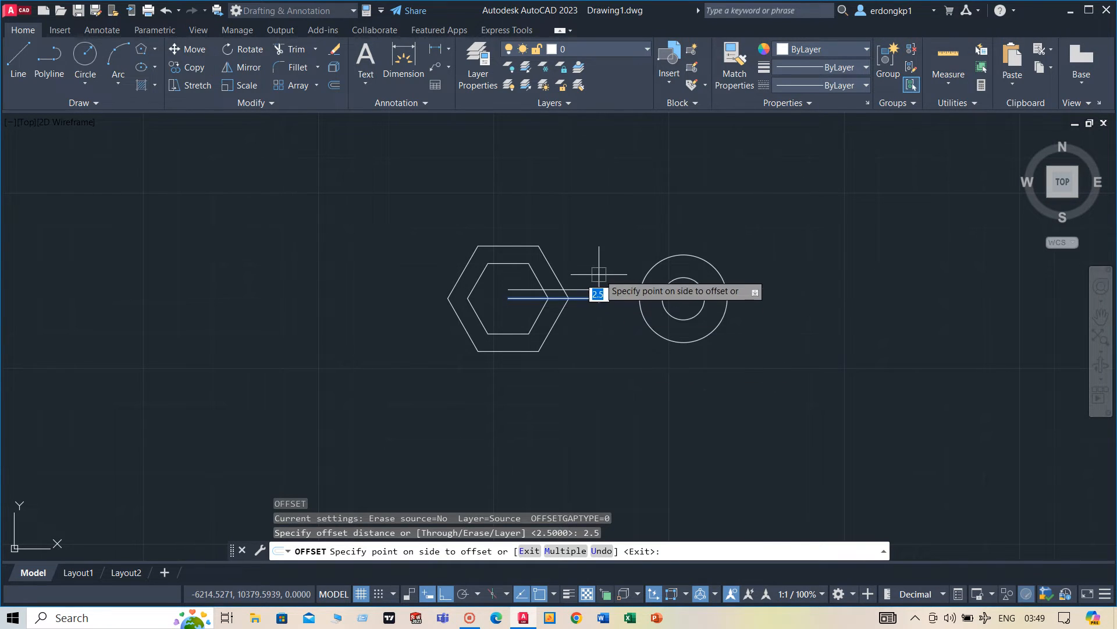
left_click(595, 269)
left_click(604, 299)
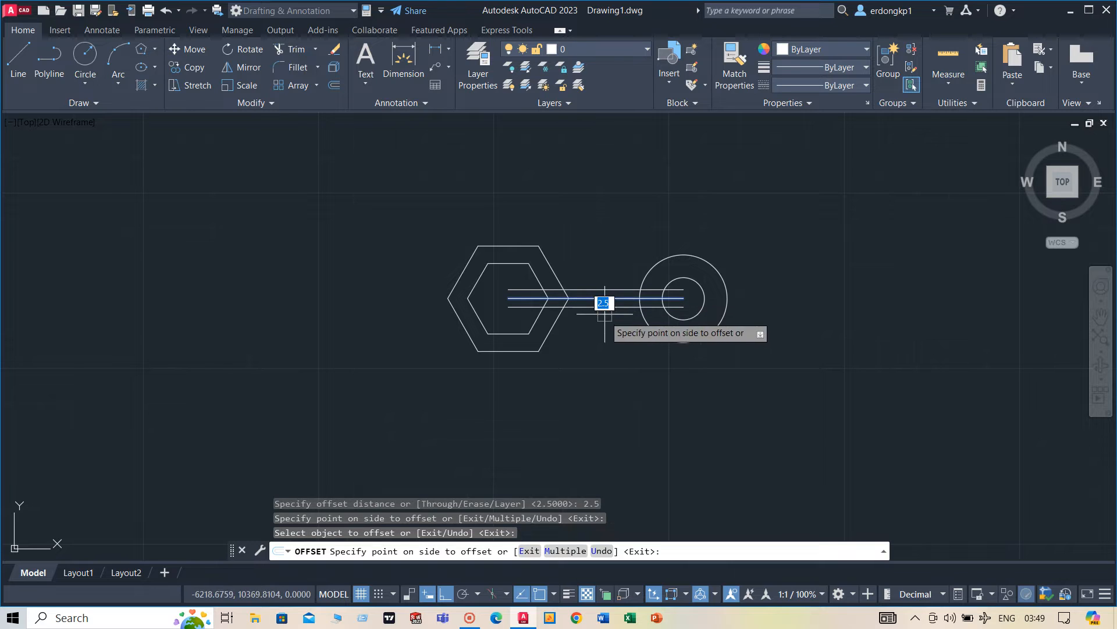
left_click(605, 308)
right_click(605, 257)
left_click(614, 264)
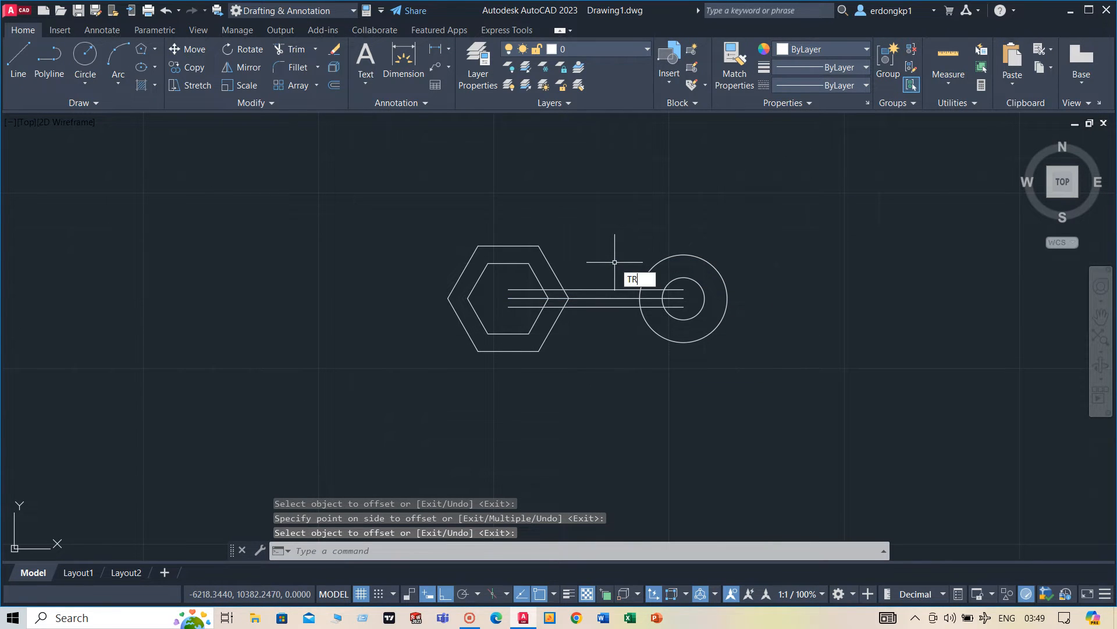
Trim the lines inside the outer hexagon and outer circle, and remove the middle line and the hexagon corner between the handle lines
key("Return")
mouse_move(512, 274)
left_mouse_down()
mouse_move(514, 317)
mouse_move(552, 291)
mouse_move(553, 314)
left_mouse_up()
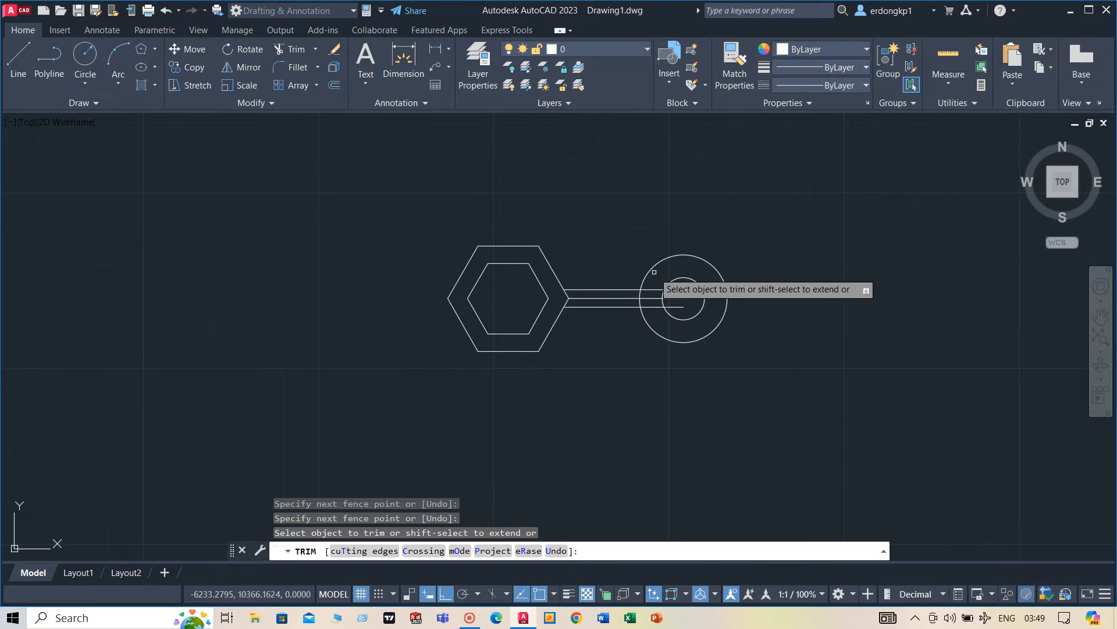
mouse_move(654, 277)
left_mouse_down()
mouse_move(657, 315)
mouse_move(679, 303)
mouse_move(660, 292)
left_mouse_up()
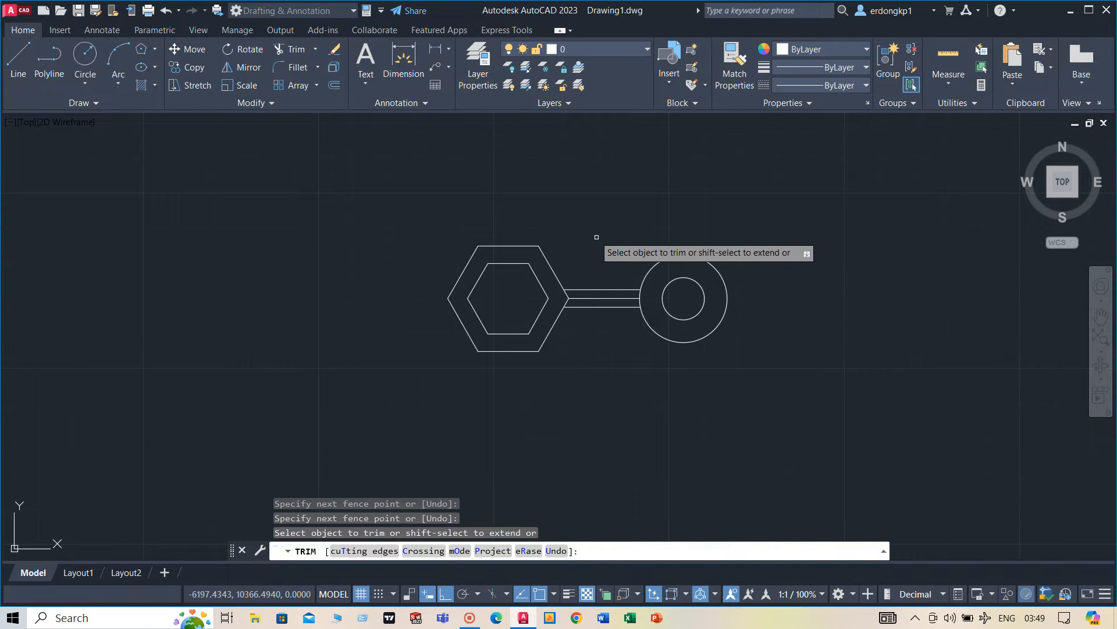
left_click(582, 298)
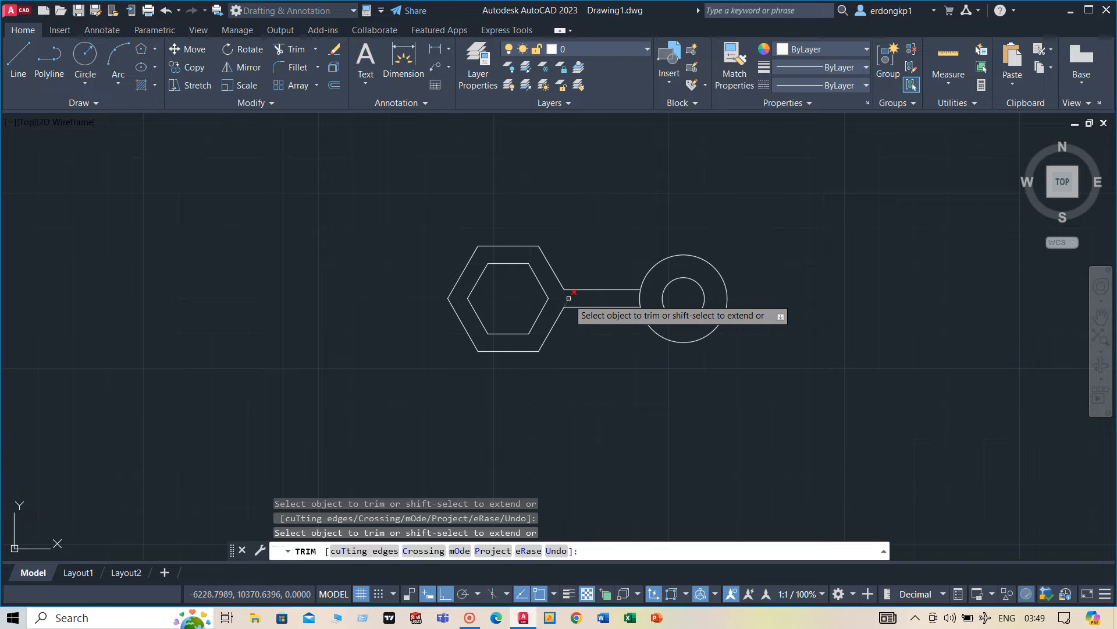
right_click(571, 244)
left_click(595, 250)
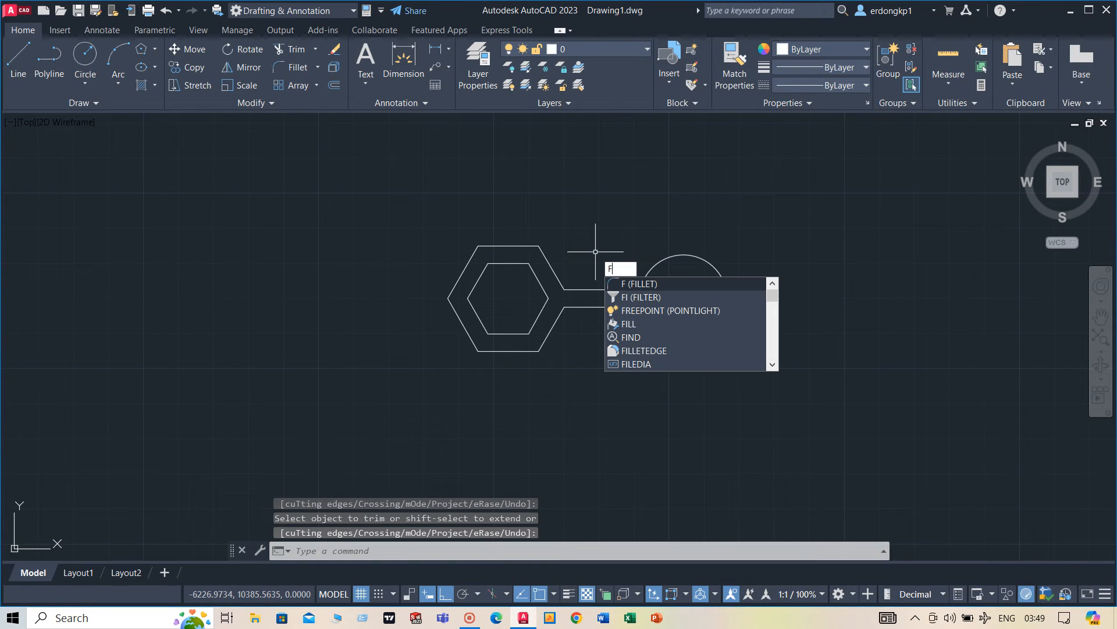
Fillet both handle corners at the ring's outer circle with radius 5, using Trim mode and the Multiple option
type("f")
key("Return")
type("r")
key("Return")
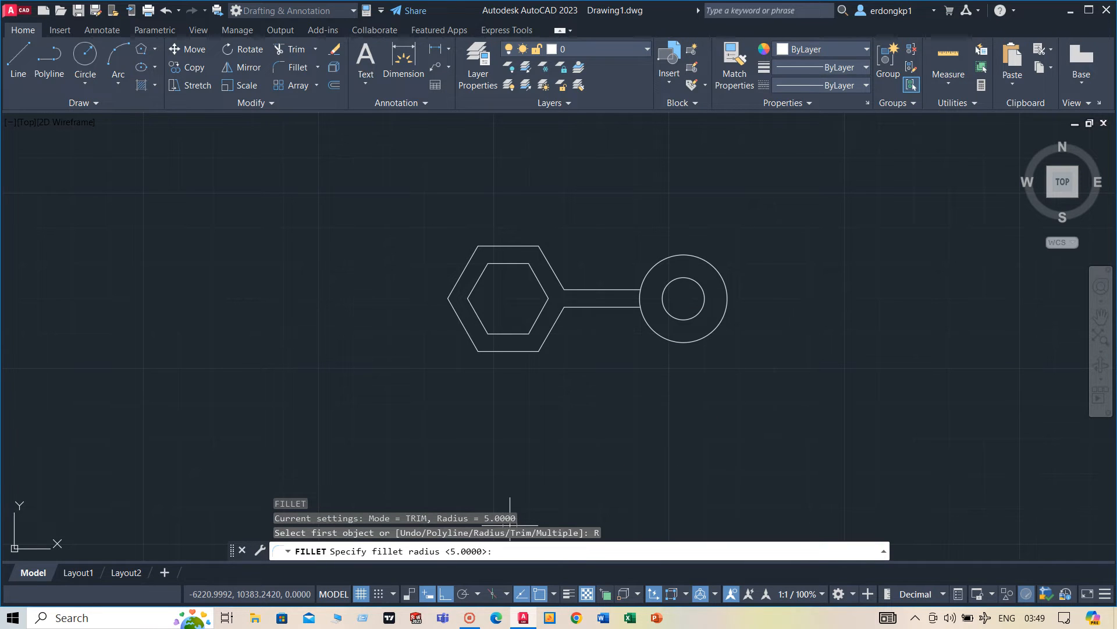
key("Return")
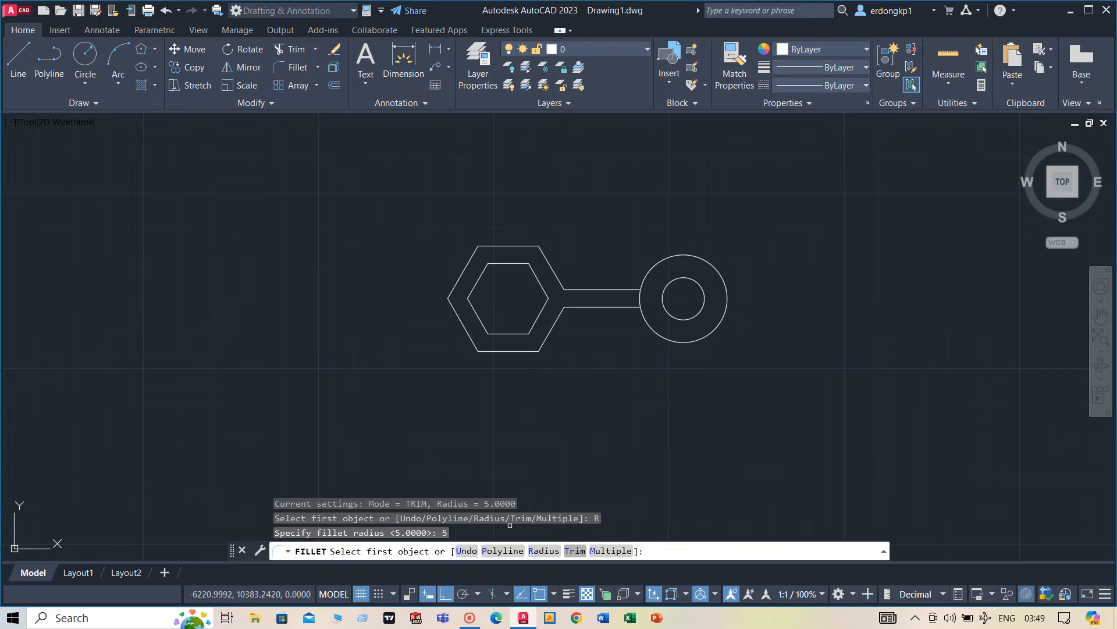
type("t")
key("Return")
type("t")
key("Return")
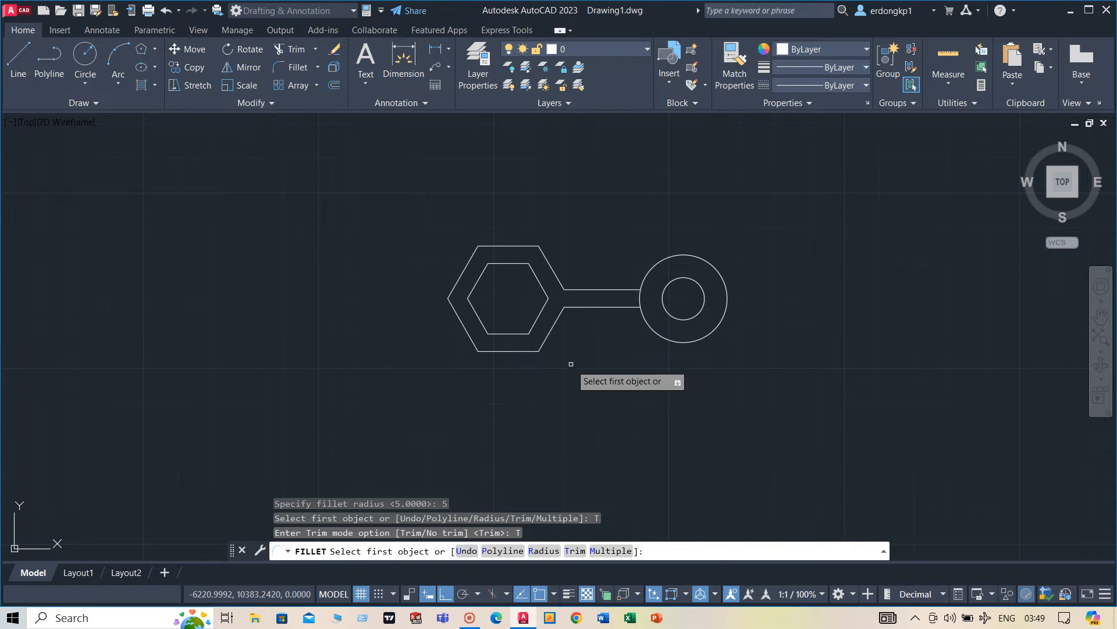
type("m")
key("Return")
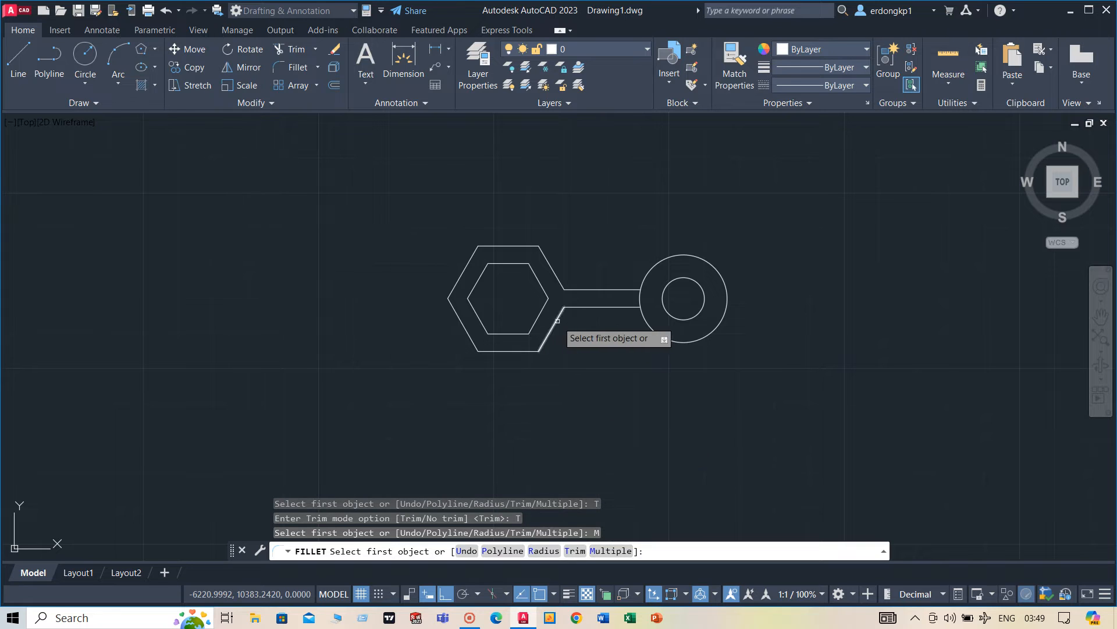
left_click(646, 322)
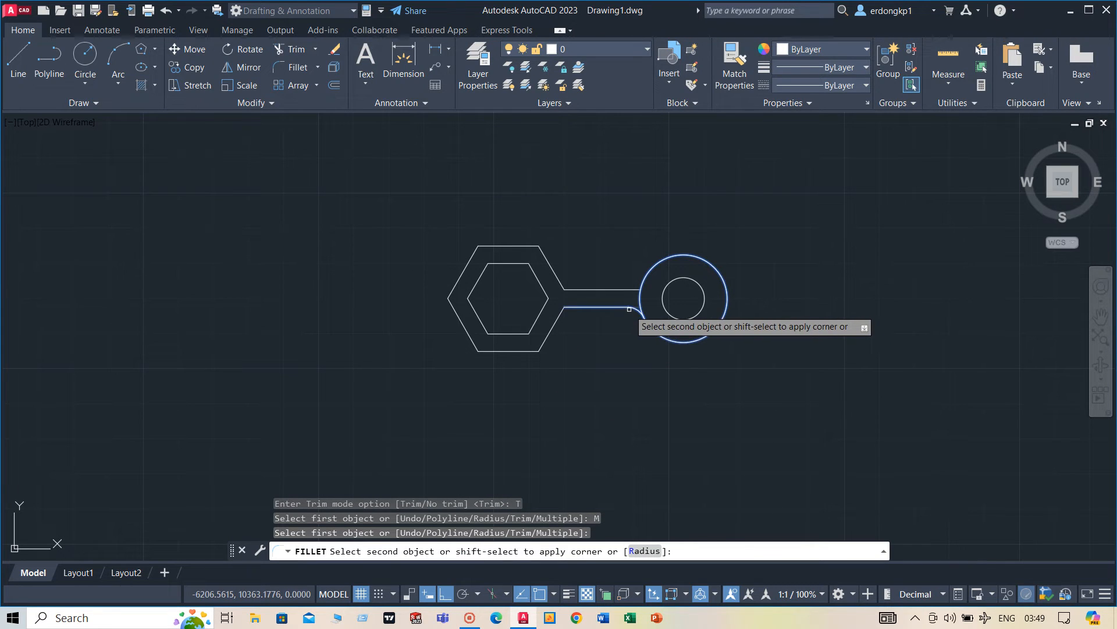
left_click(630, 309)
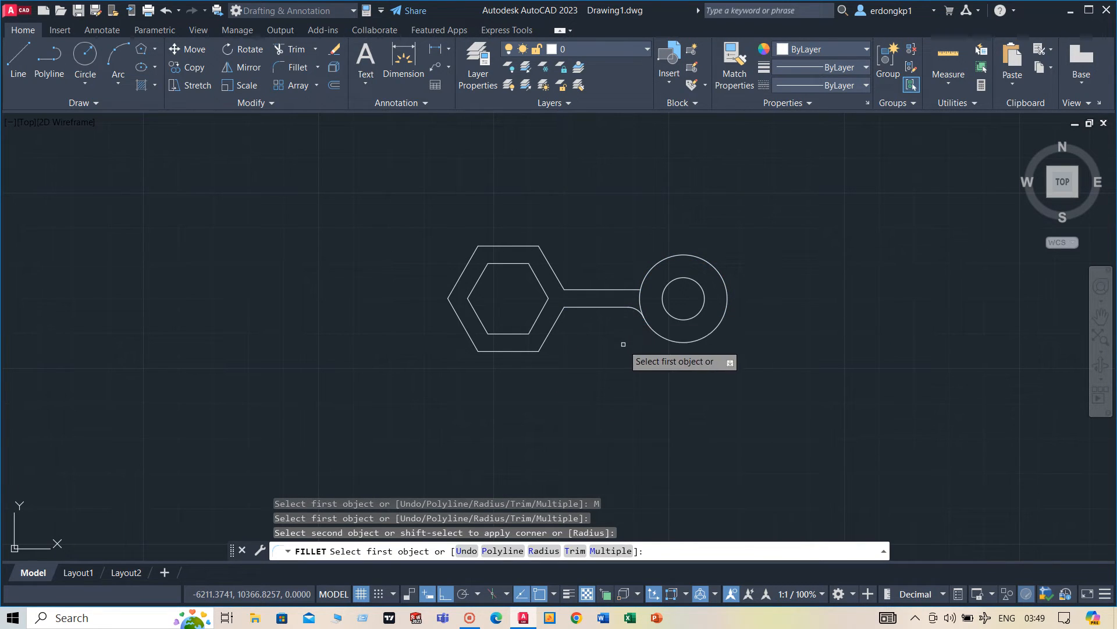
left_click(643, 271)
left_click(635, 287)
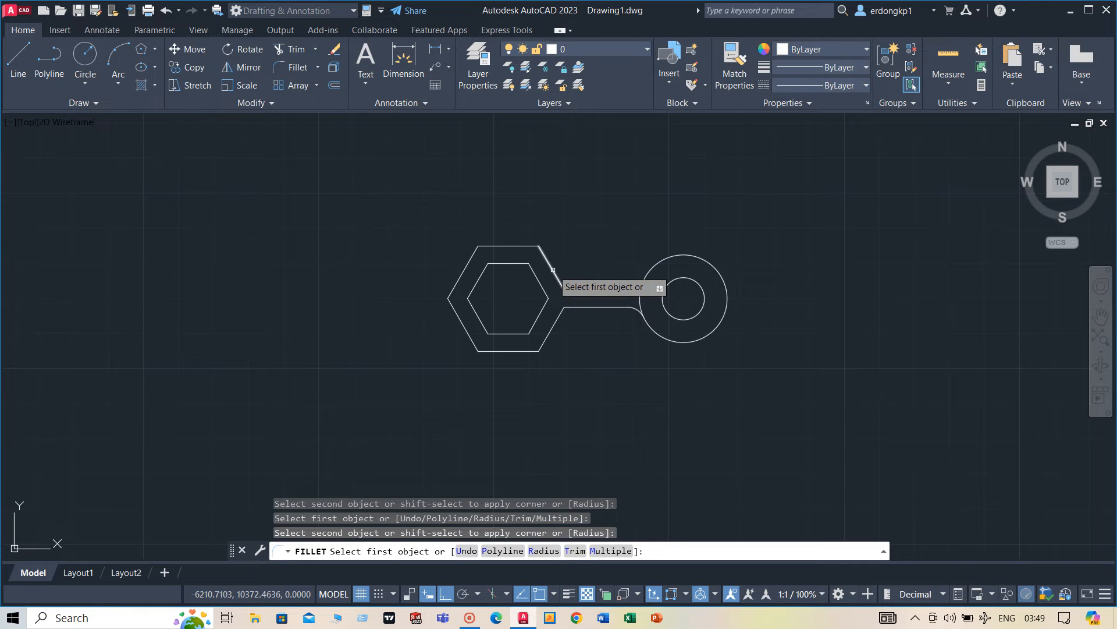
Fillet the two corners where the handle lines meet the outer hexagon, keeping the radius of 5
left_click(566, 287)
left_click(575, 288)
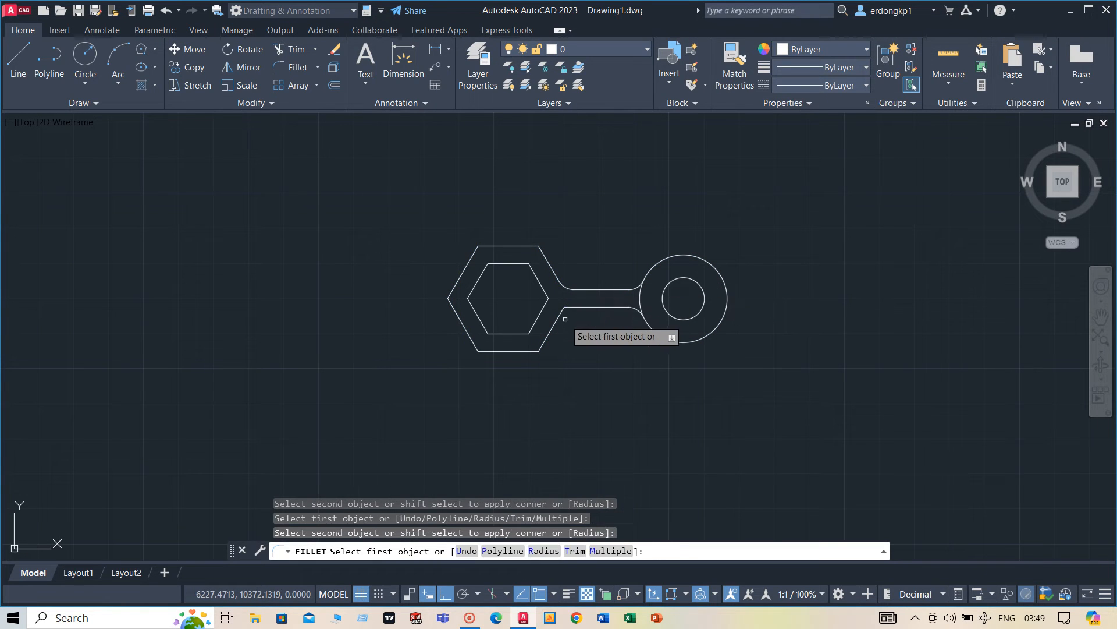
left_click(571, 306)
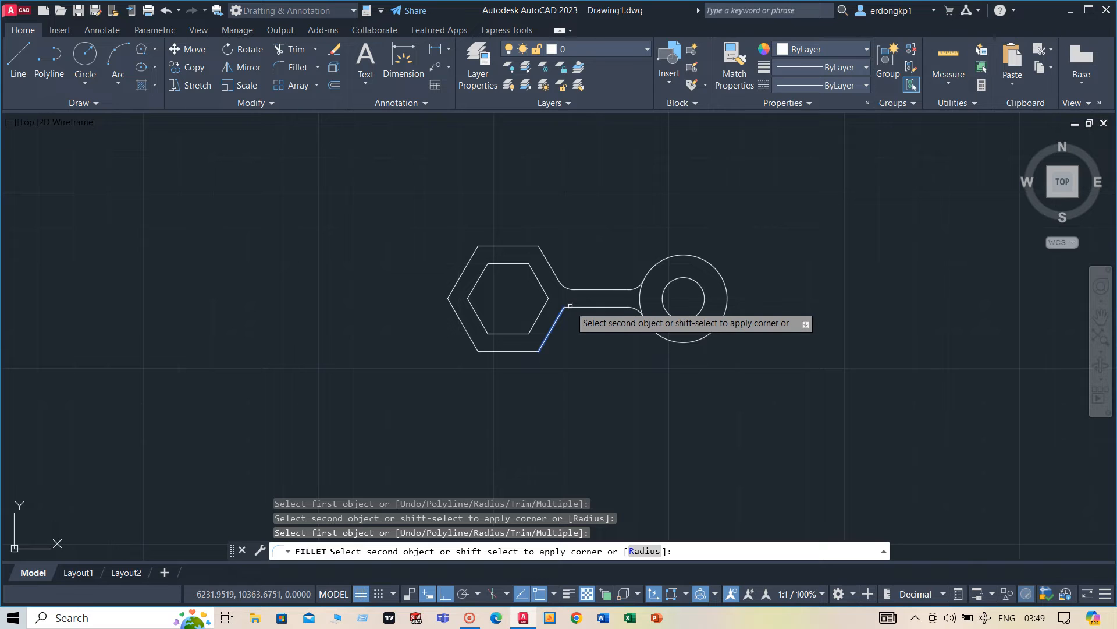
left_click(570, 307)
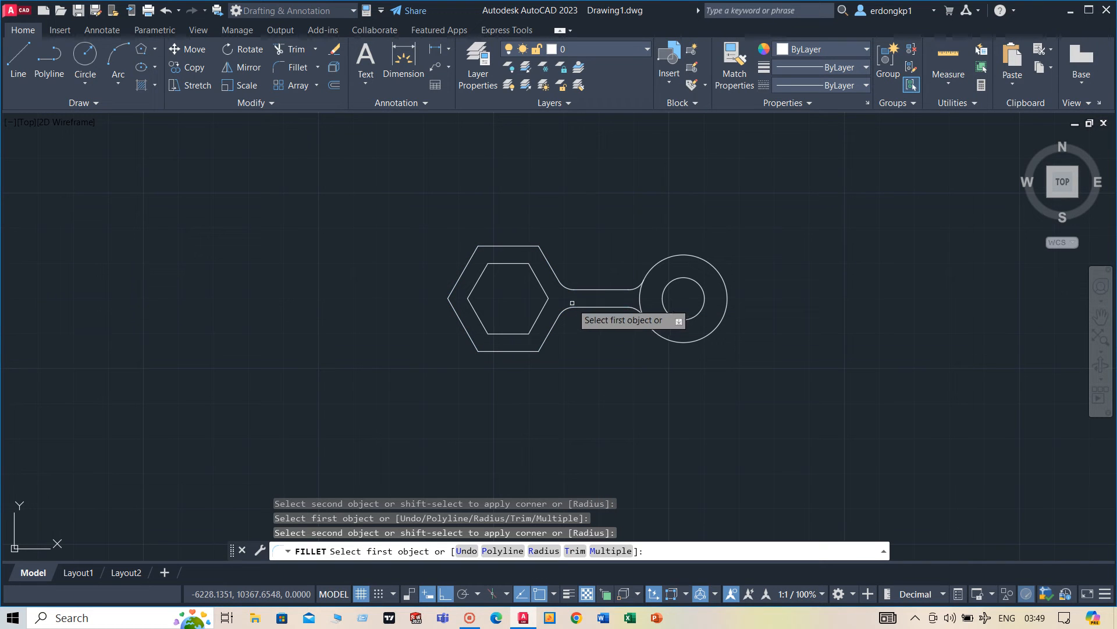
right_click(597, 213)
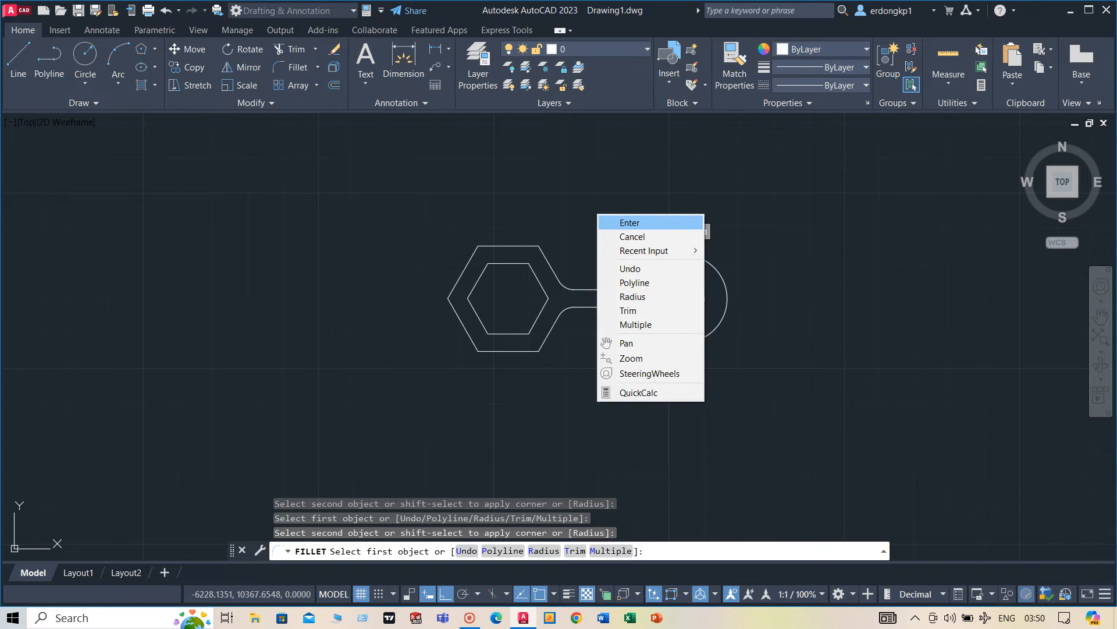
left_click(669, 223)
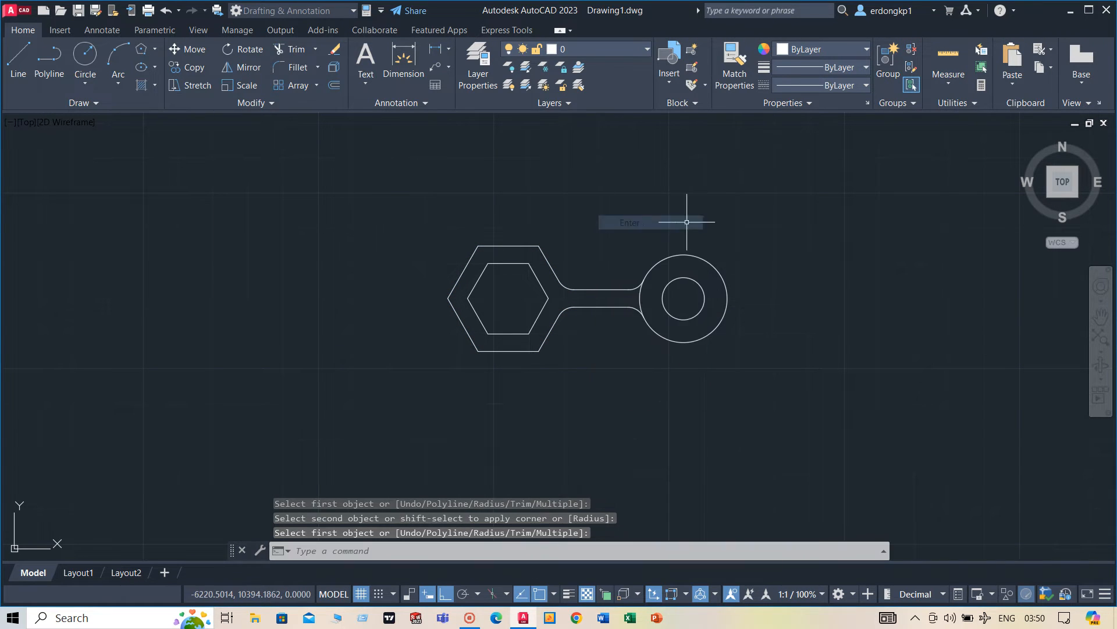
Explode the hexagon and handle outline, and polar-array the filleted handle and ring as 6 items over 360° about the hexagon's centre
left_click(561, 273)
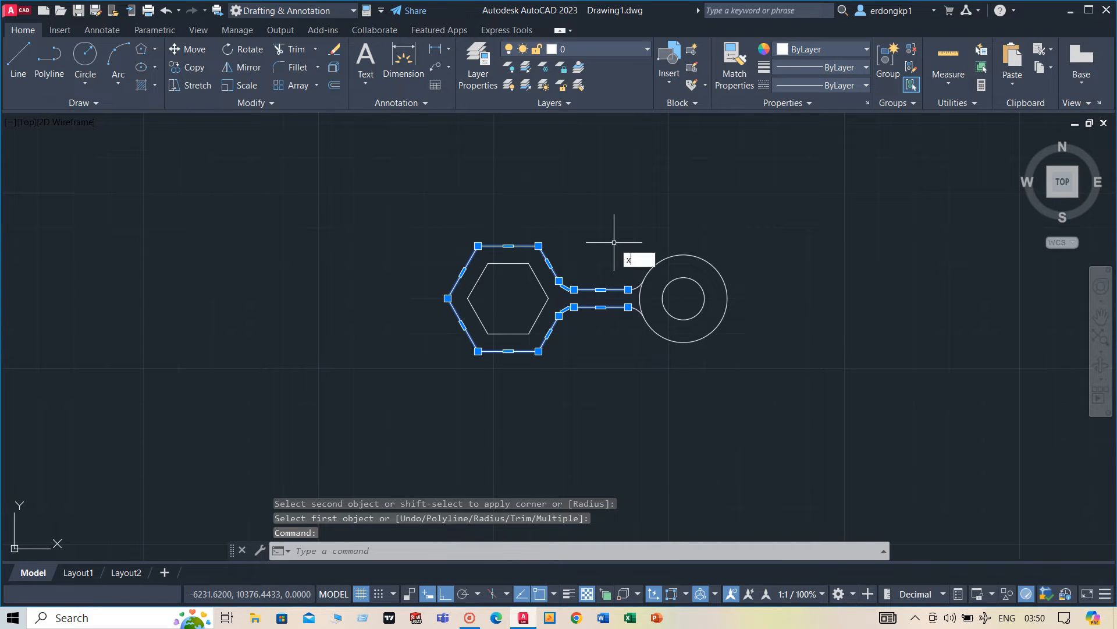
key("Return")
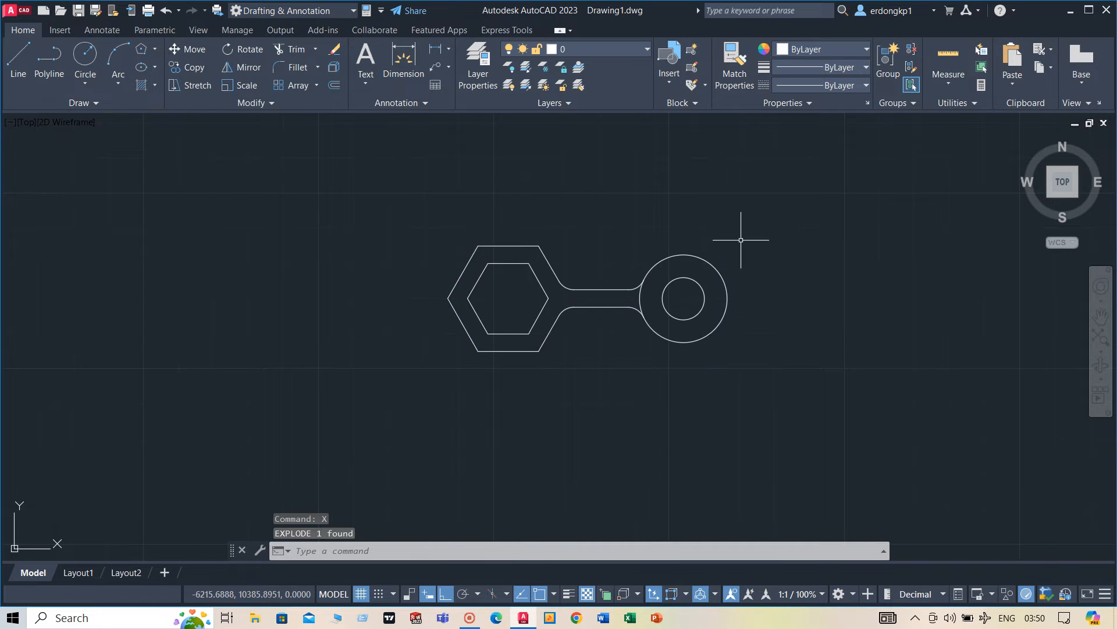
left_click(771, 223)
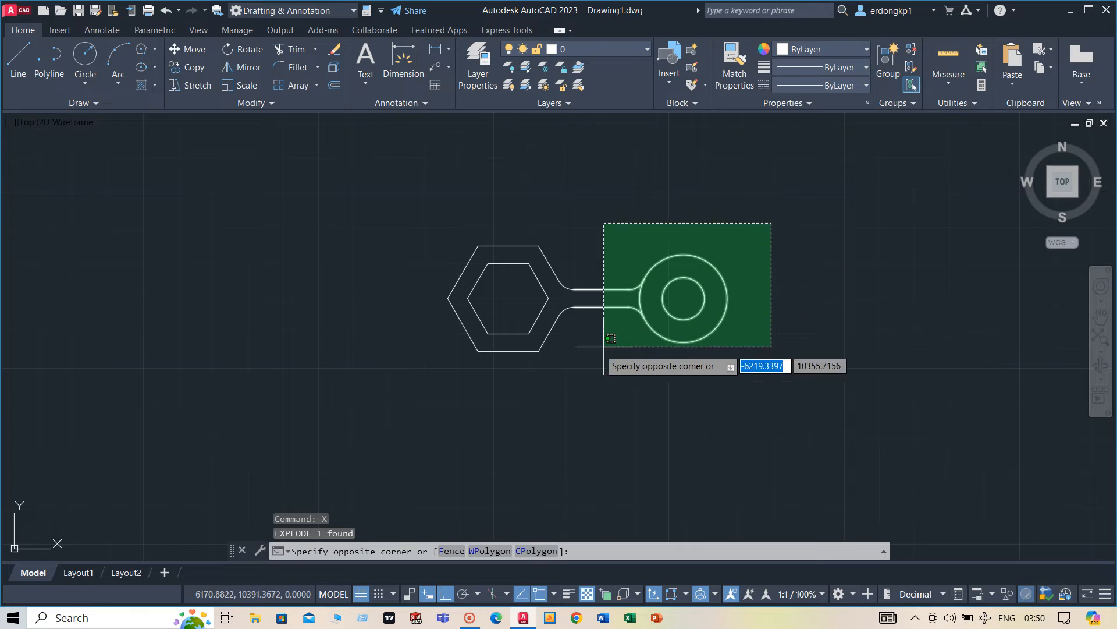
left_click(569, 350)
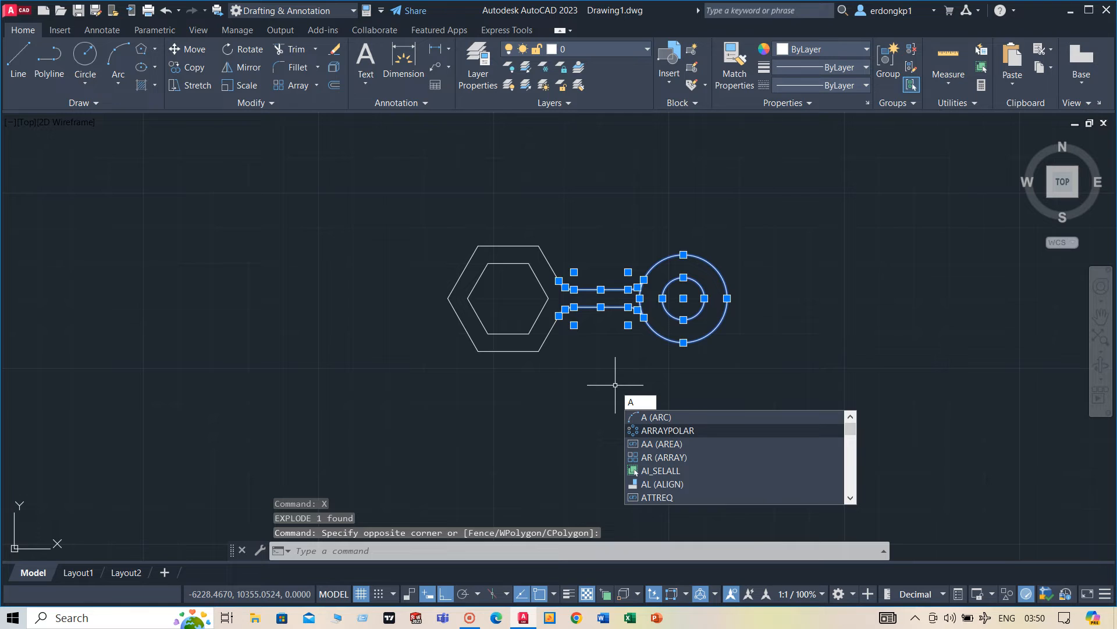
key("Return")
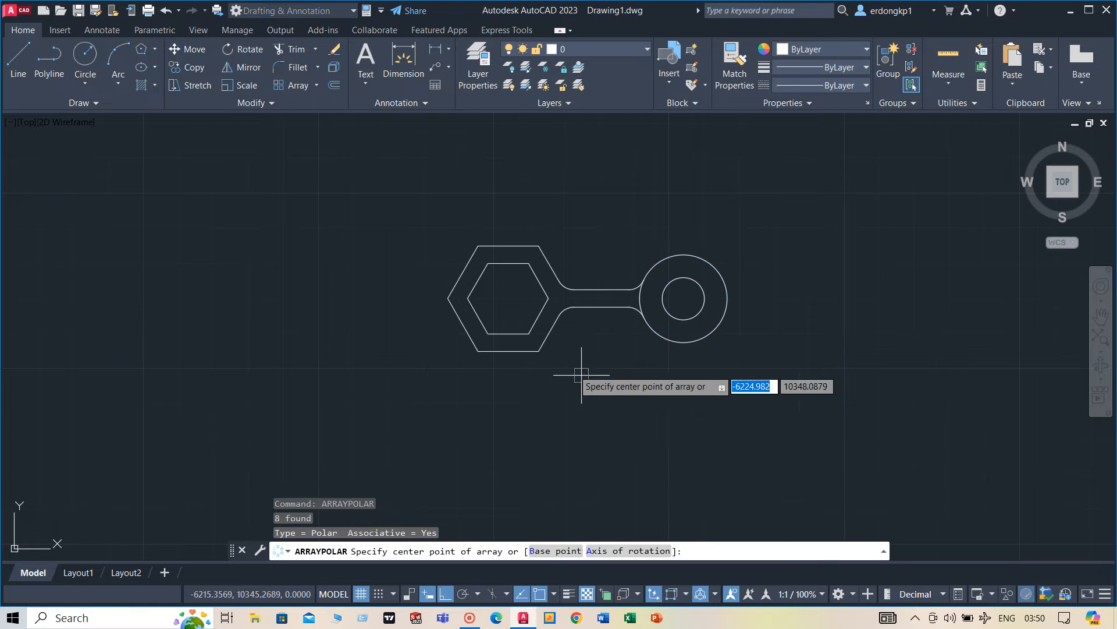
left_click(508, 297)
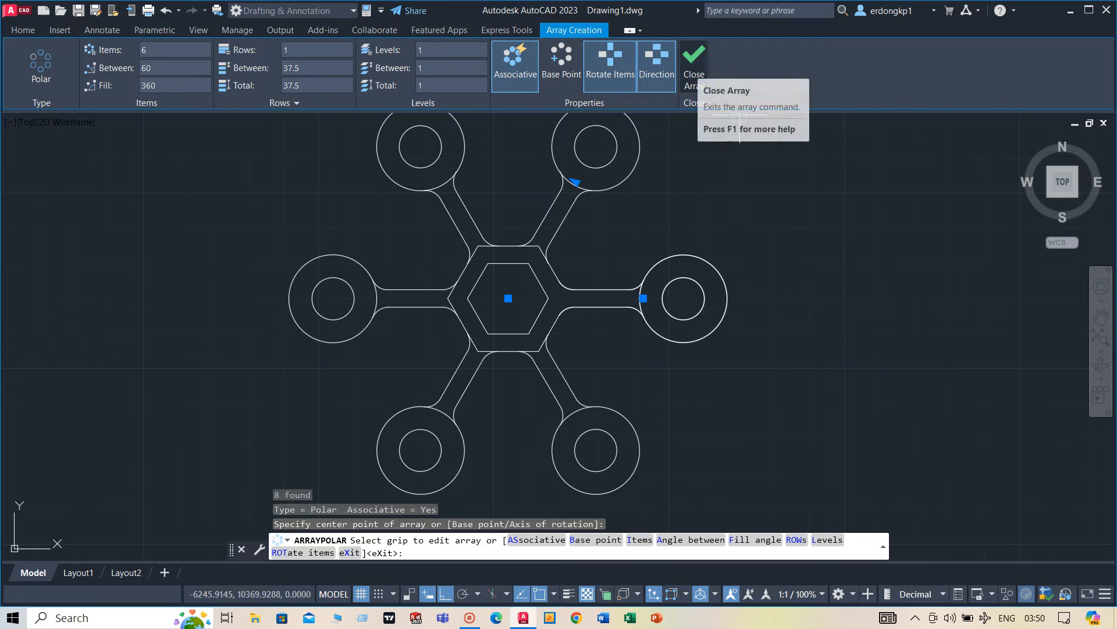
left_click(694, 64)
Trim off the outer hexagon's two upper corners between the handle lines of the upper arms
scroll(686, 212, "down", 2)
middle_click_drag(686, 212, 688, 269)
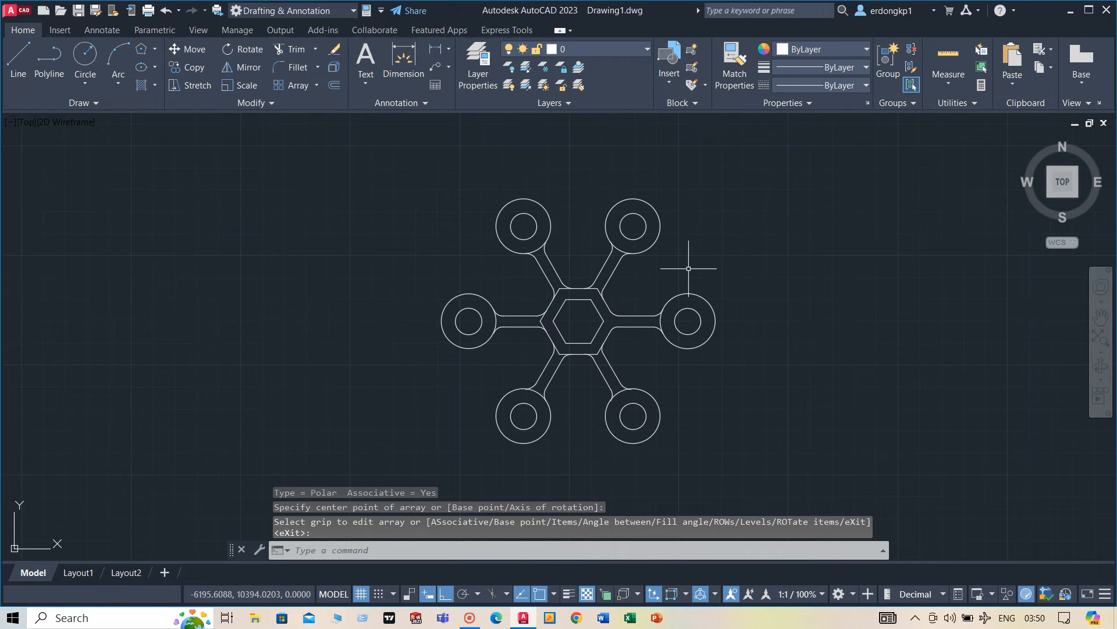
type("tr")
key("Return")
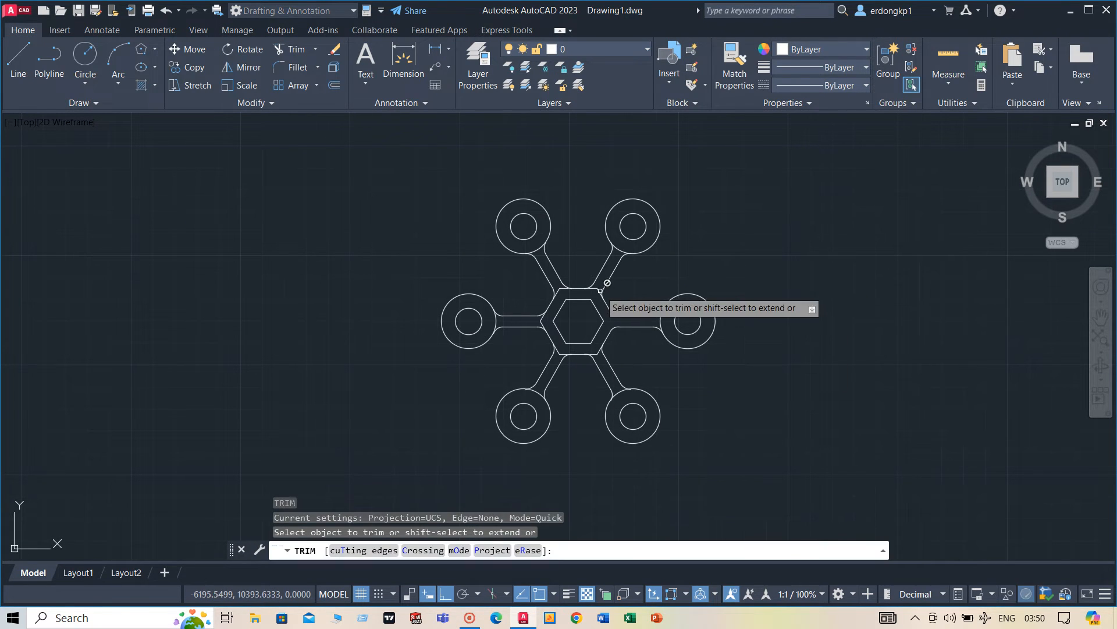
scroll(586, 287, "up", 4)
left_click(581, 266)
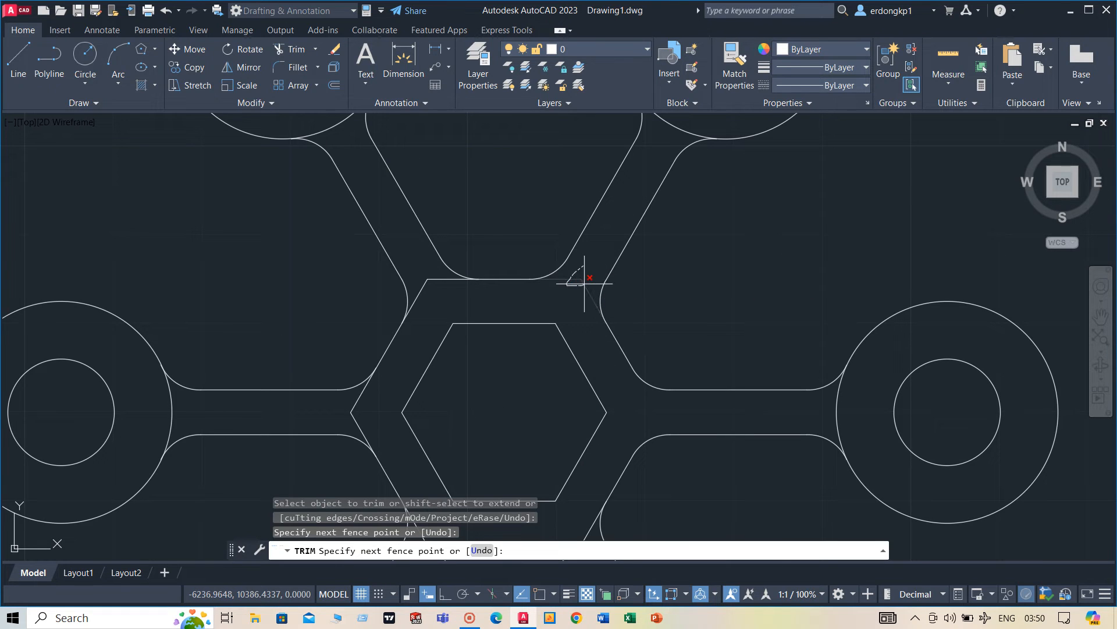
left_click_drag(585, 283, 585, 282)
left_click_drag(420, 269, 435, 280)
Trim off the outer hexagon's left corner and two lower corners between the handle lines of those arms
scroll(429, 277, "down", 3)
scroll(425, 280, "up", 1)
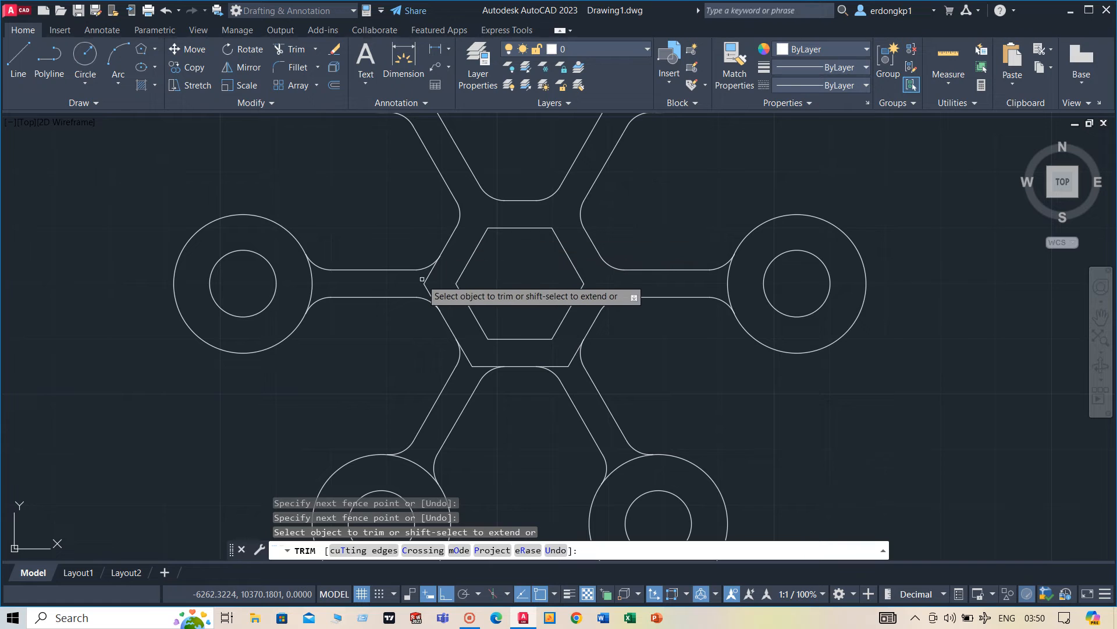
left_click(422, 280)
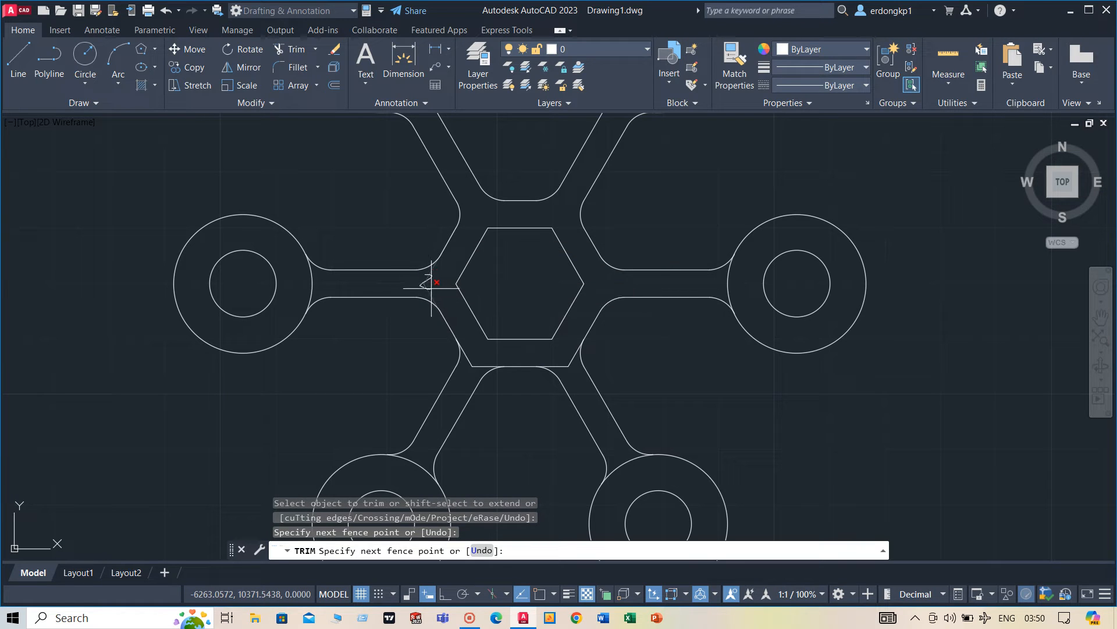
left_click_drag(431, 283, 432, 283)
left_click(468, 358)
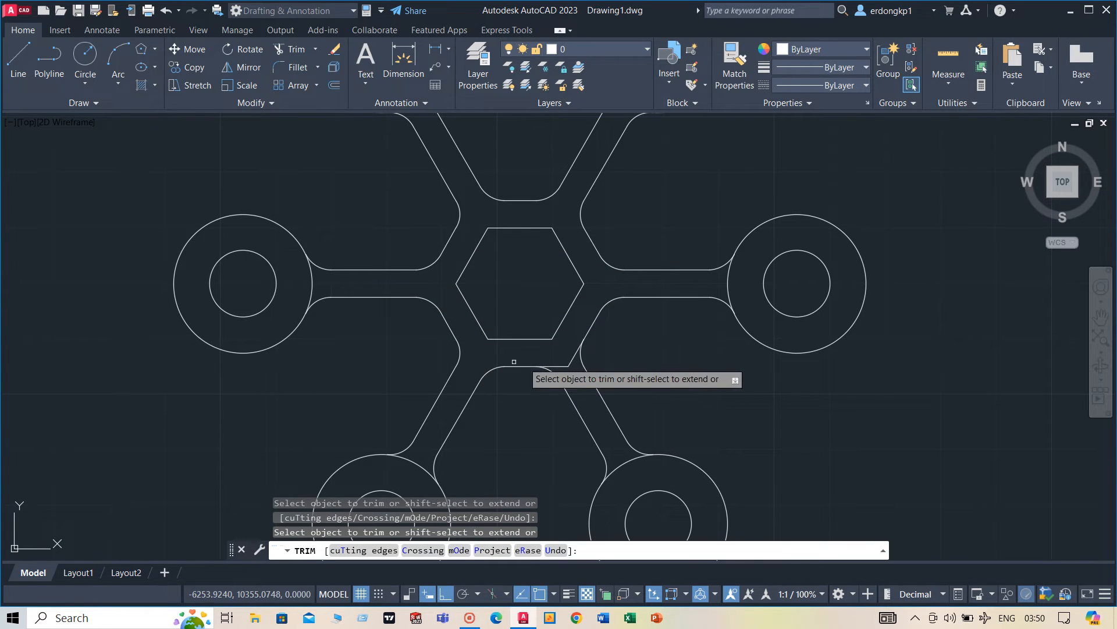
left_click(578, 355)
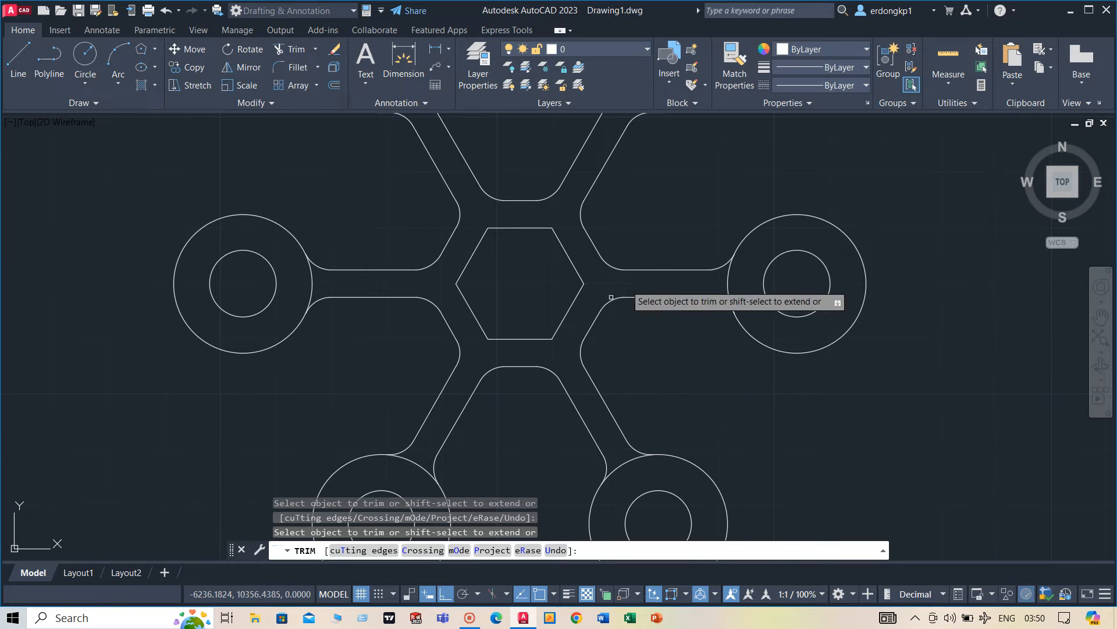
scroll(745, 176, "down", 4)
middle_click_drag(843, 179, 753, 262)
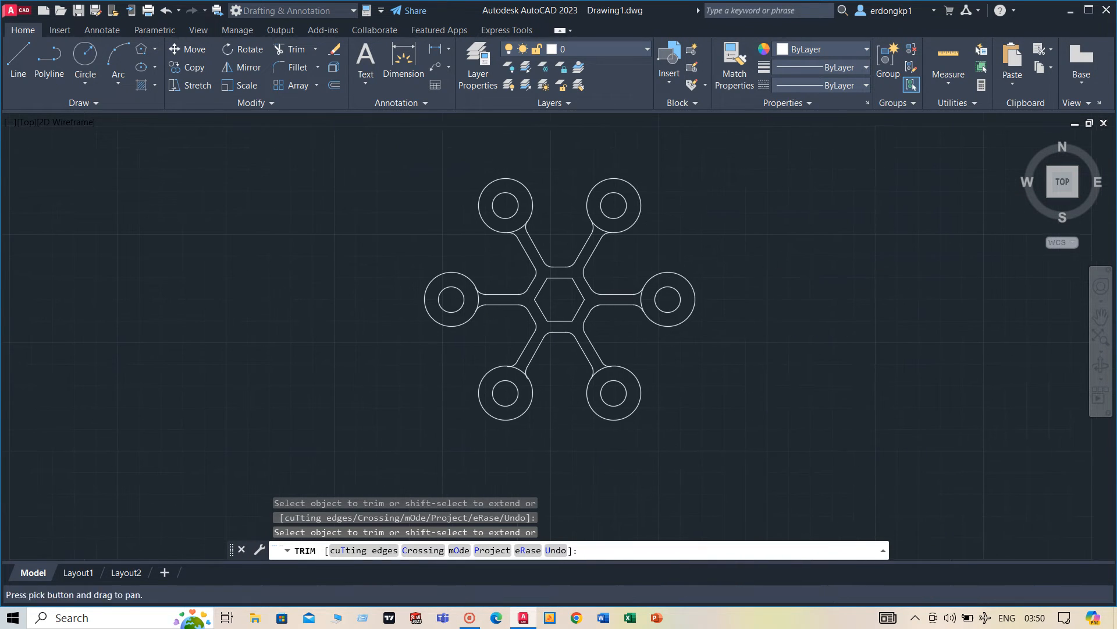
right_click(772, 257)
left_click(788, 266)
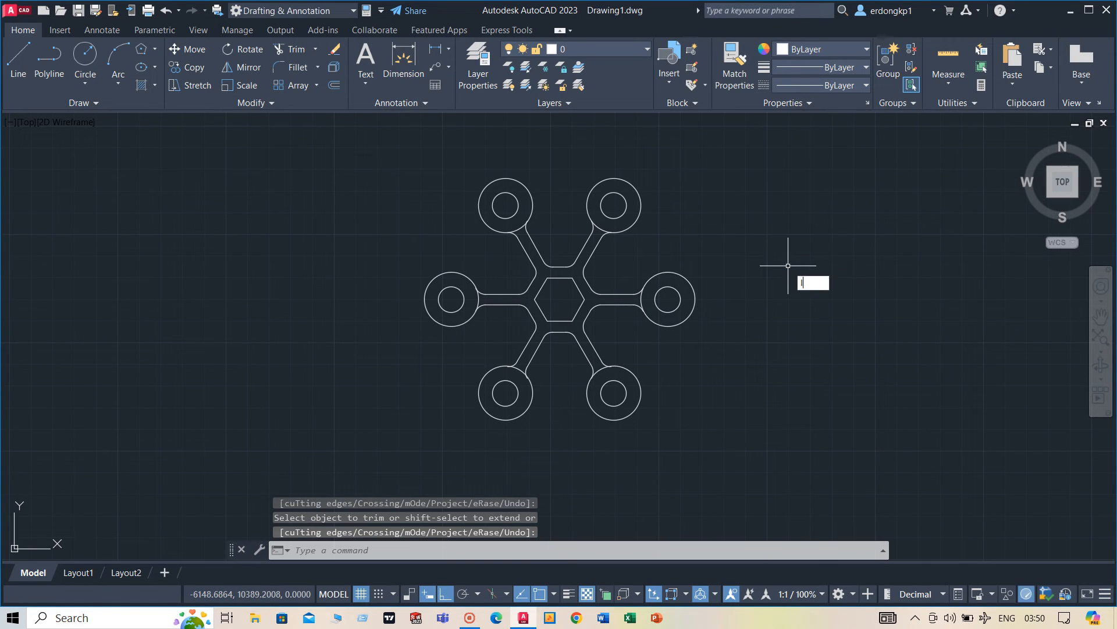
Draw a line from the centre of the upper-right ring to the centre of the right ring
type("l")
key("Return")
left_click(614, 206)
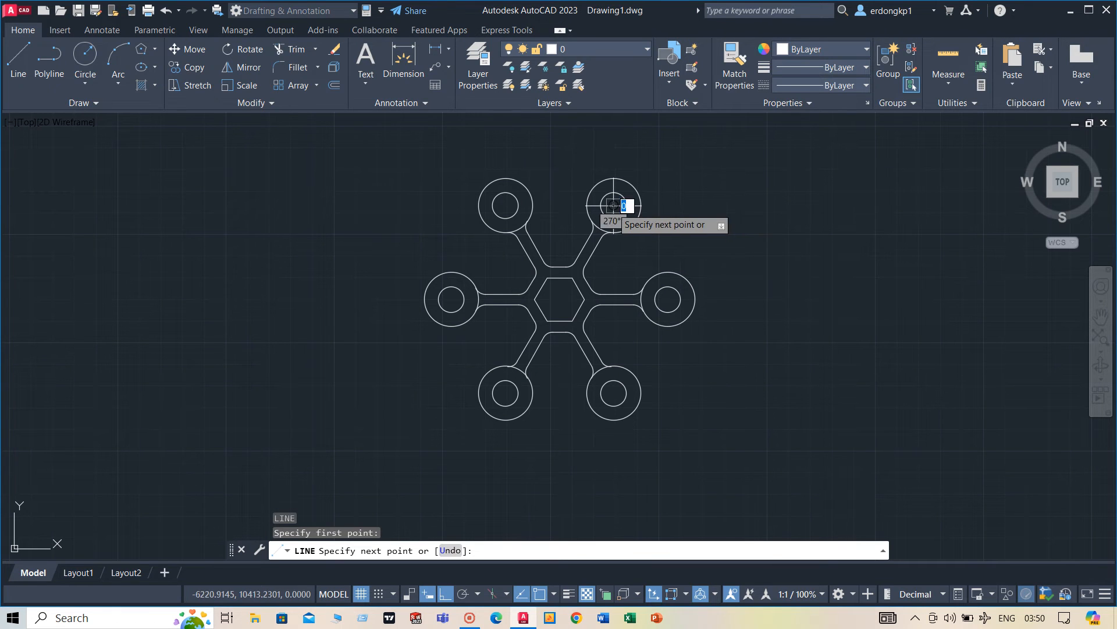
left_click(668, 299)
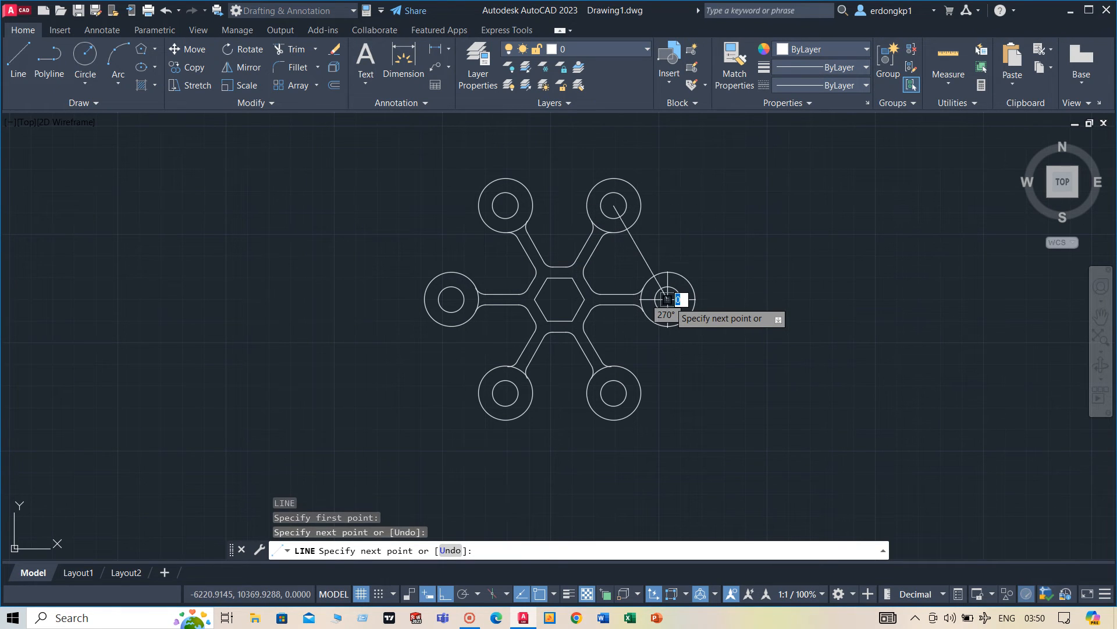
key("Return")
Offset the line joining the two ring centres by 2.5 to both sides
left_click(641, 252)
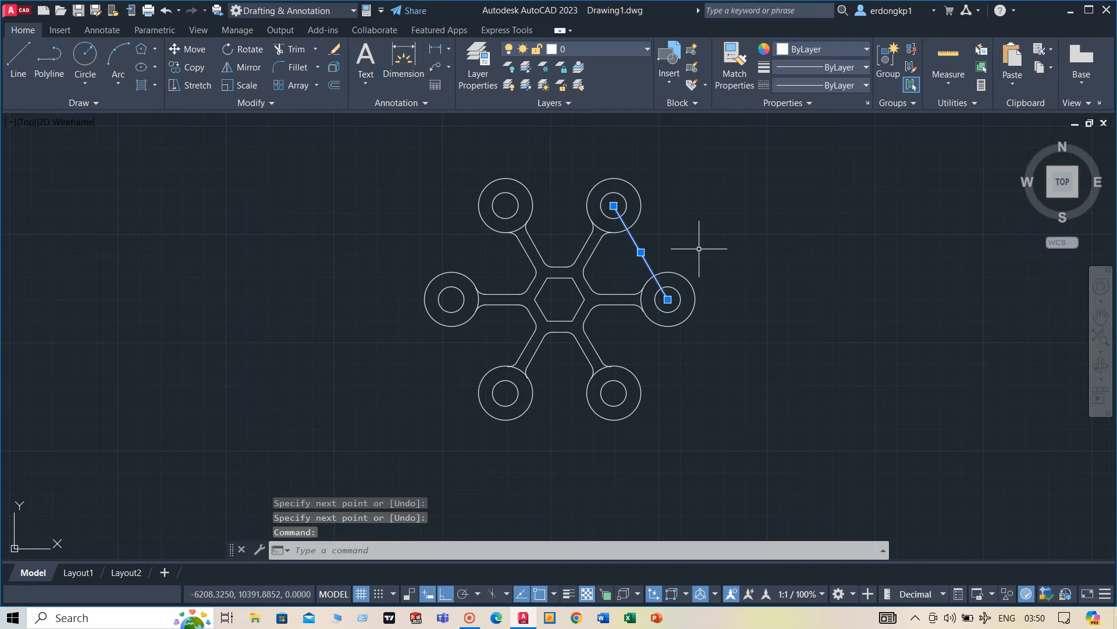
type("O")
key("Return")
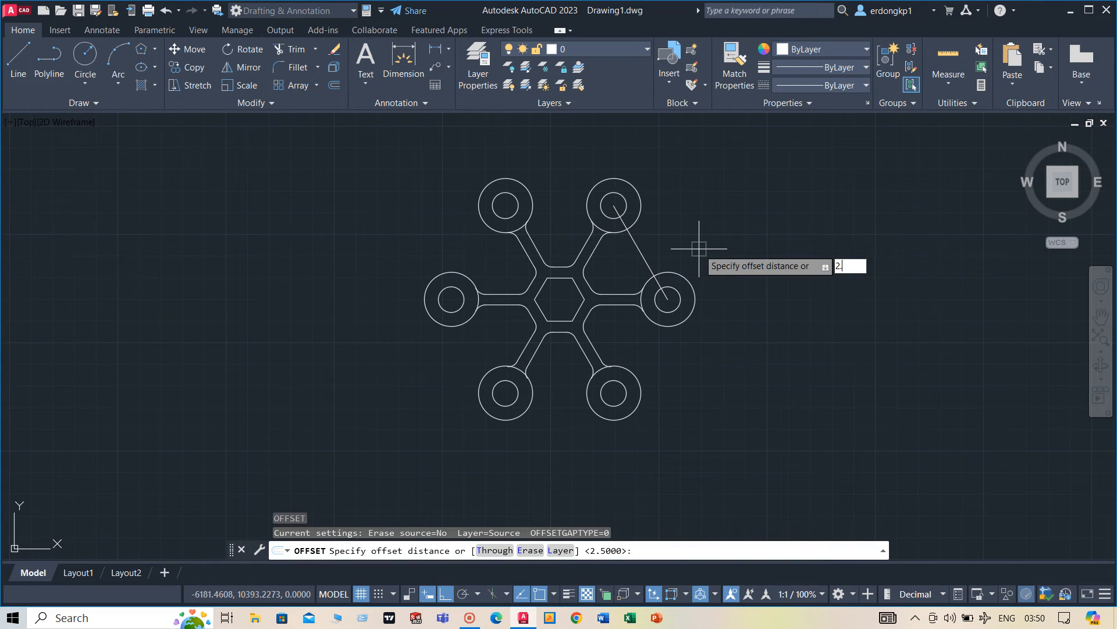
type("2.5")
key("Return")
left_click(653, 274)
left_click(691, 245)
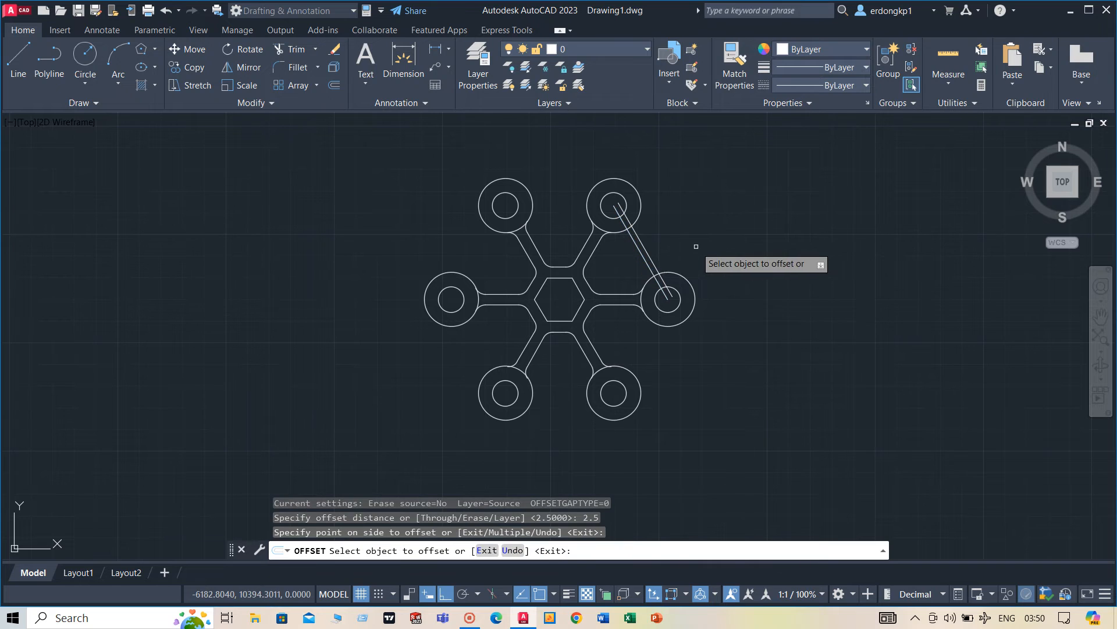
left_click(639, 252)
left_click(645, 252)
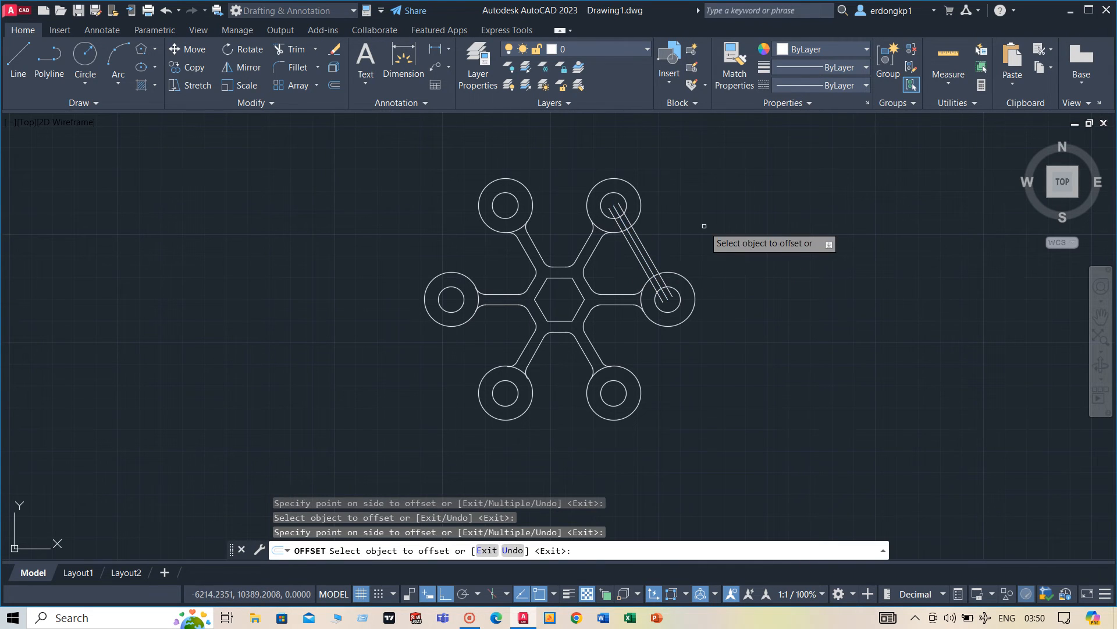
right_click(704, 227)
left_click(721, 235)
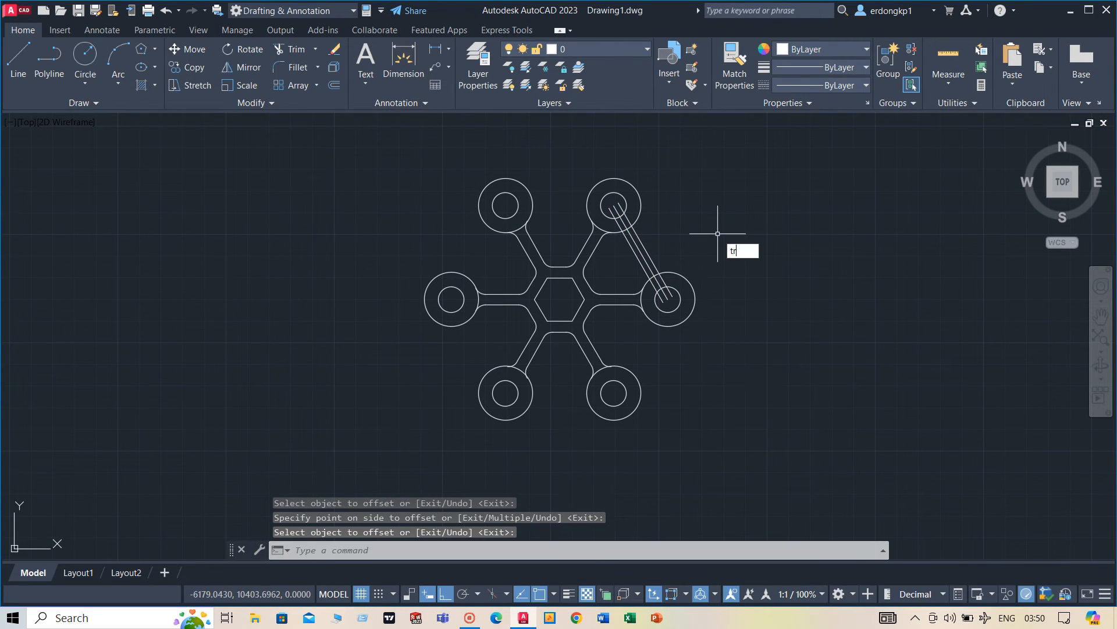
Trim the ends of the three link lines inside the upper-right and right rings back to the rings' outer circles
key("Return")
scroll(718, 233, "up", 4)
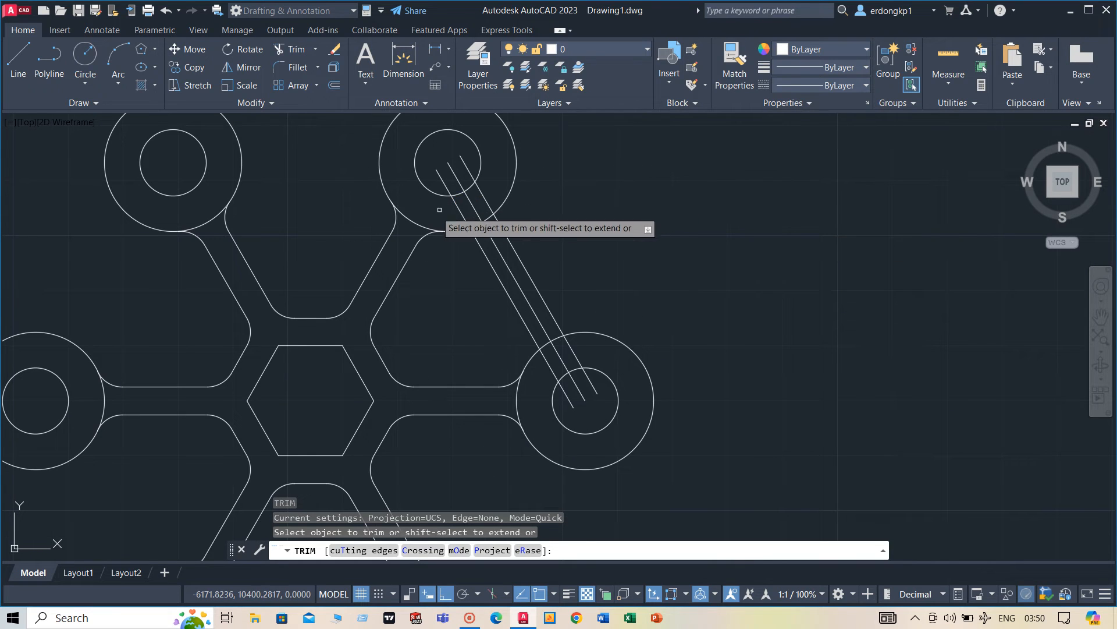
left_click_drag(440, 209, 491, 196)
mouse_move(431, 177)
left_mouse_down()
mouse_move(460, 175)
mouse_move(469, 161)
left_mouse_up()
mouse_move(529, 376)
left_mouse_down()
mouse_move(576, 364)
mouse_move(593, 392)
left_mouse_up()
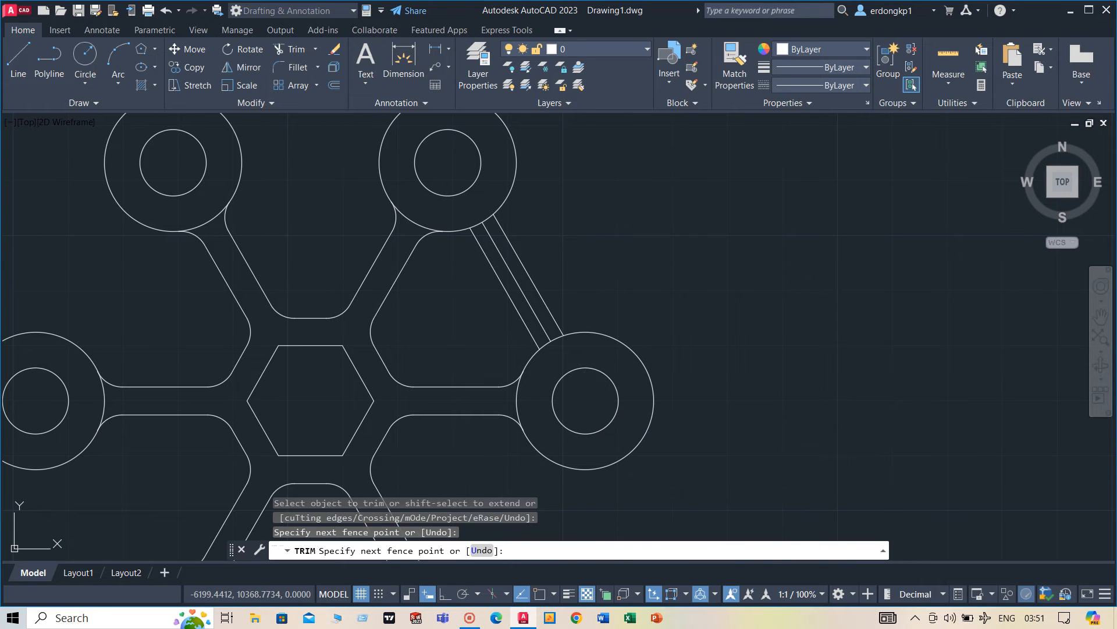
Remove the middle line of the link between the upper-right and right rings with Trim
left_click(529, 305)
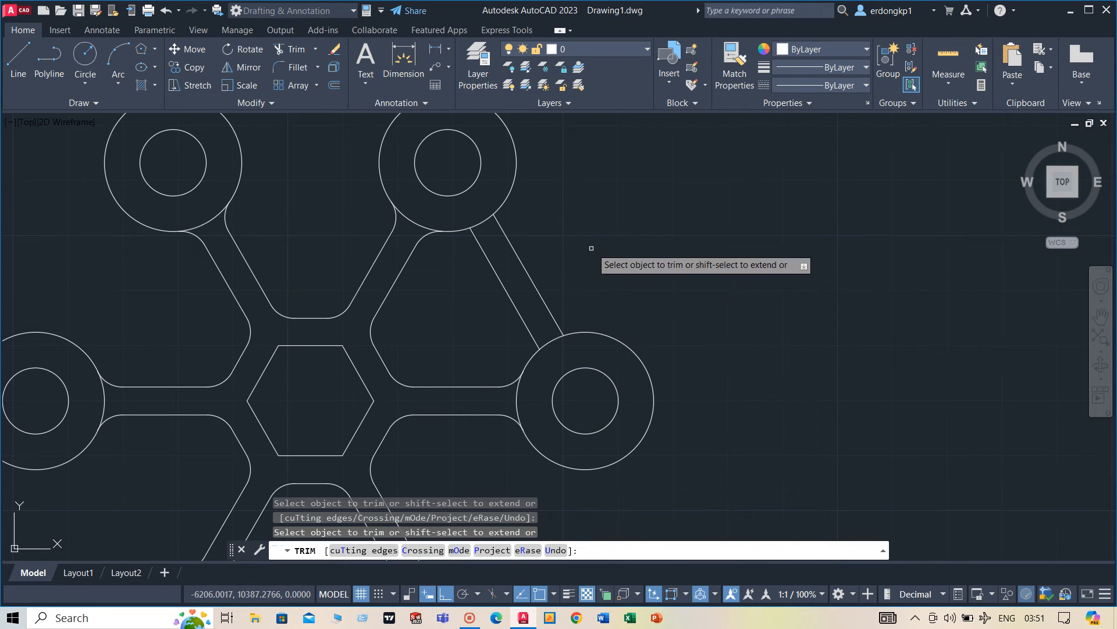
right_click(592, 248)
left_click(617, 248)
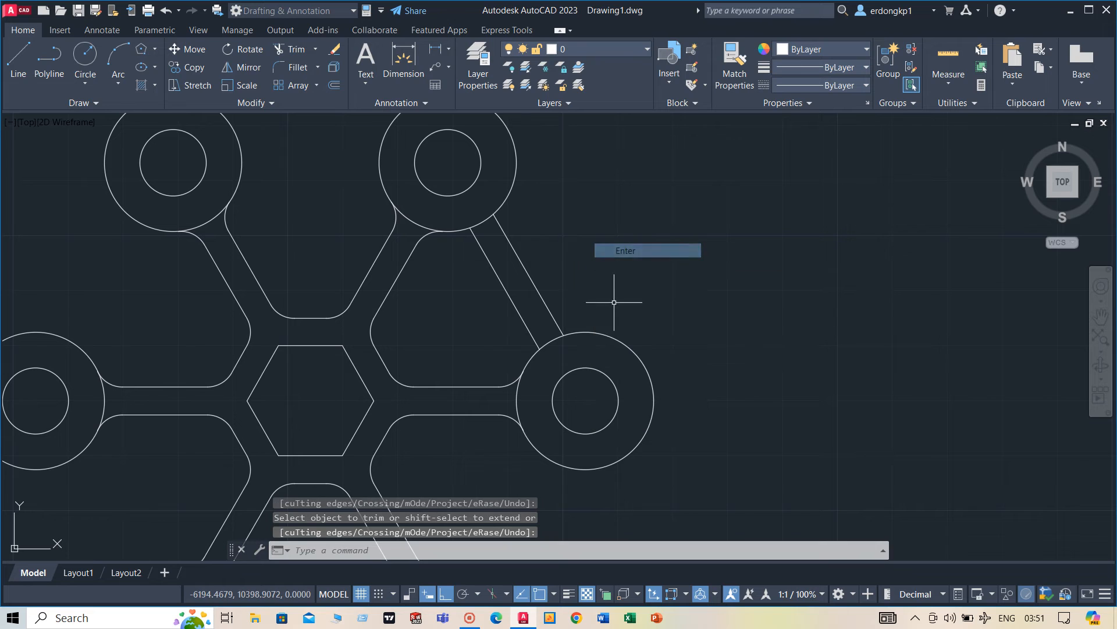
Explode the polar array of arms and rings into separate objects
left_click(611, 336)
scroll(730, 305, "down", 4)
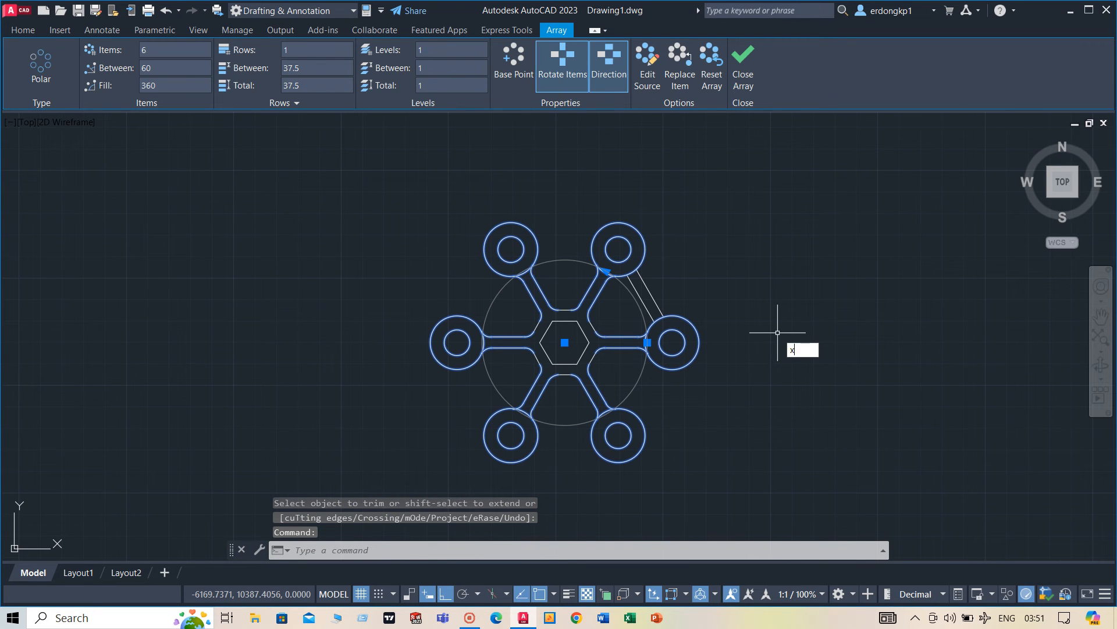
type("x")
key("Return")
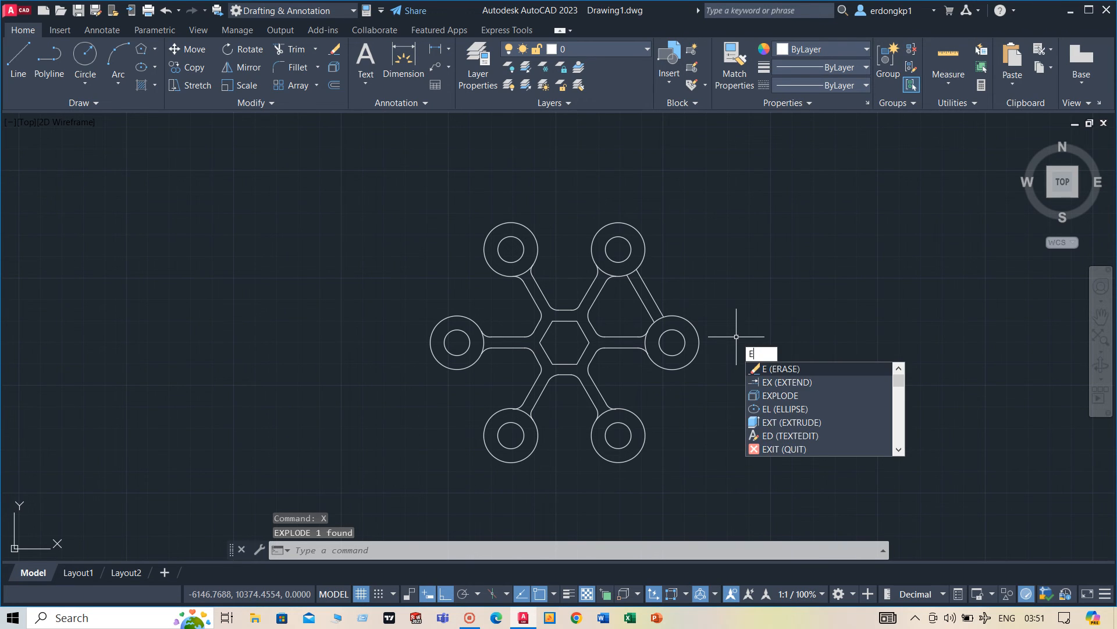
Fillet both link lines to the right ring's outer circle with radius 5, using the Trim mode and Multiple options
key("BackSpace")
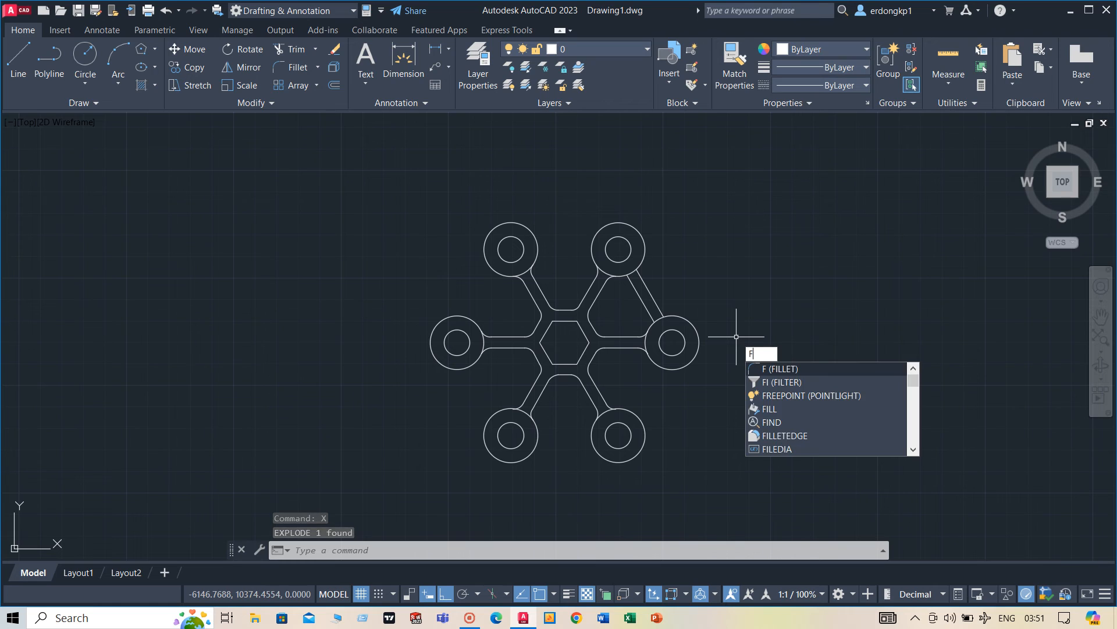
key("Return")
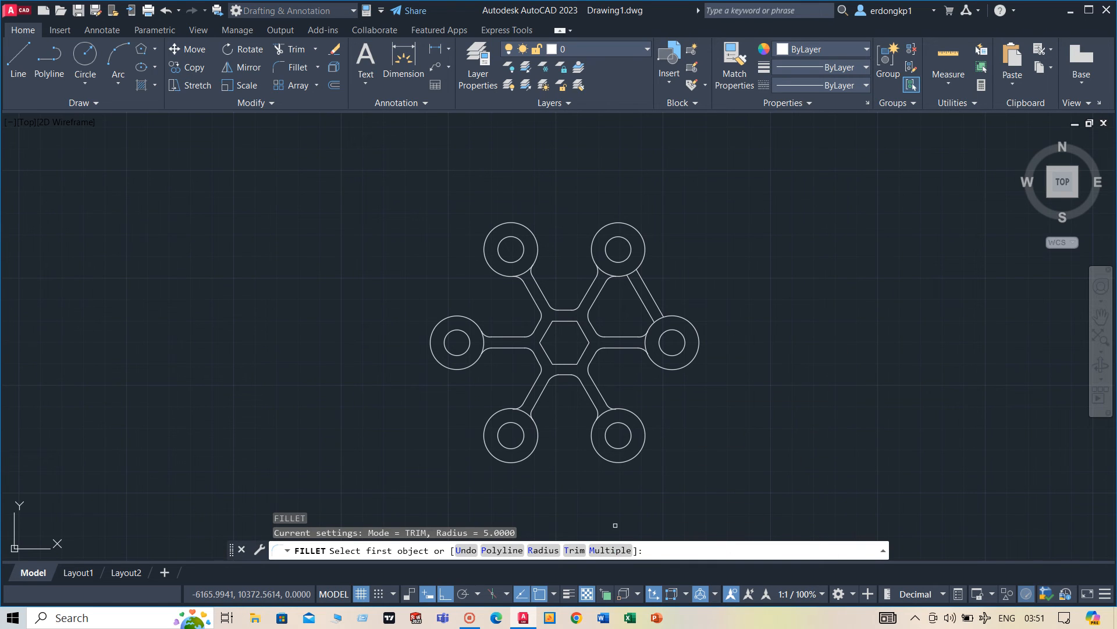
type("t")
key("Return")
type("t")
key("Return")
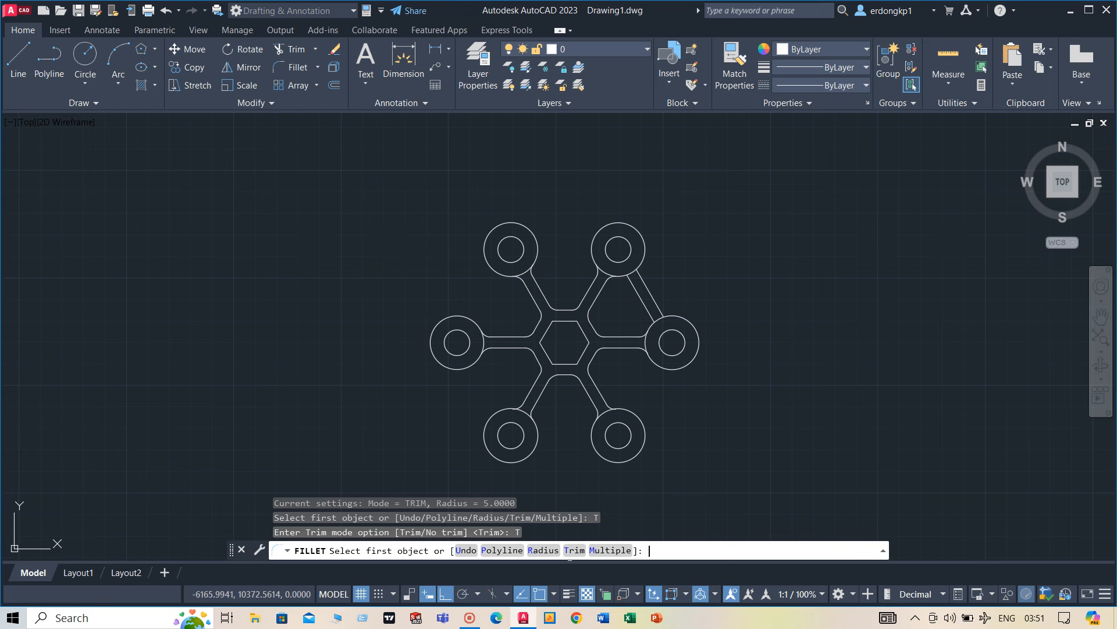
type("m")
key("Return")
scroll(626, 408, "up", 2)
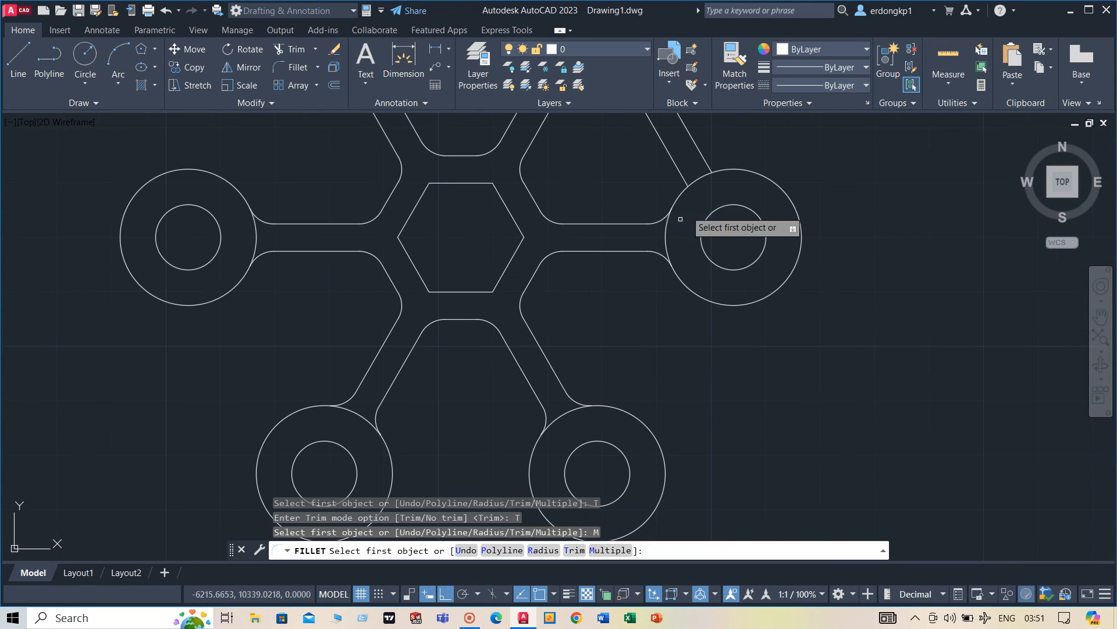
left_click(681, 195)
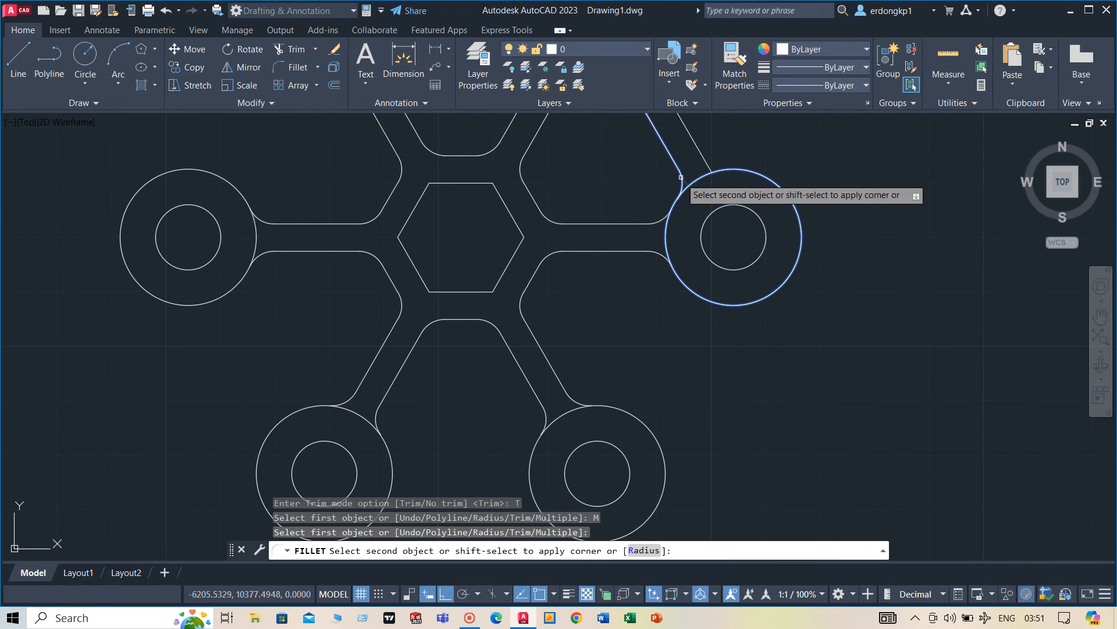
left_click(680, 174)
left_click(729, 168)
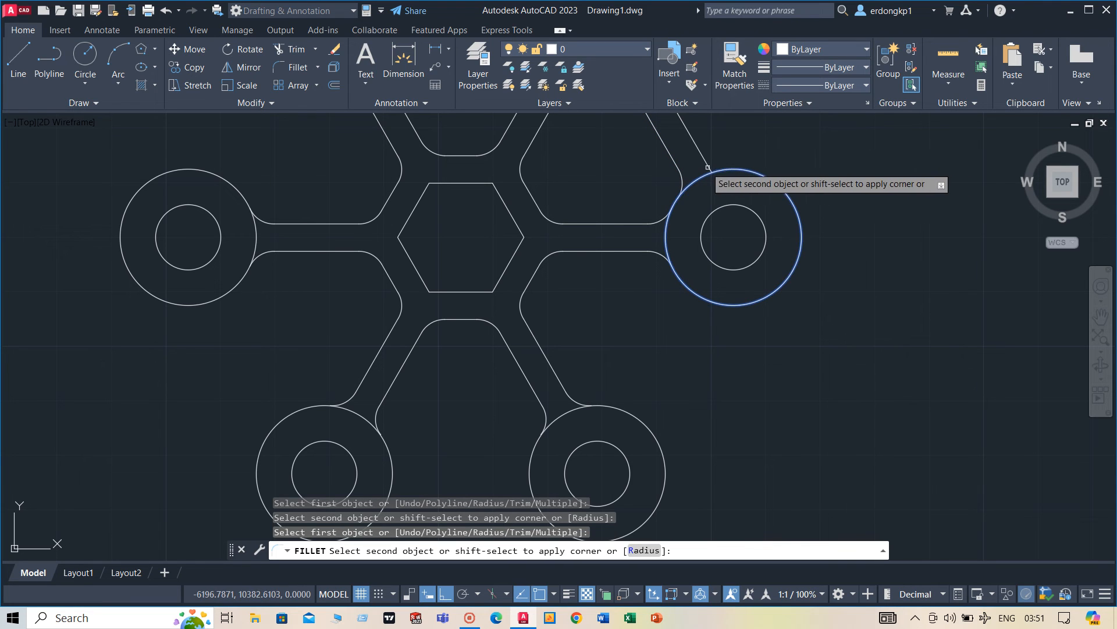
left_click(705, 164)
Fillet both link lines to the upper-right ring's outer circle with radius 5 and finish the Fillet command
middle_click_drag(793, 158, 768, 372)
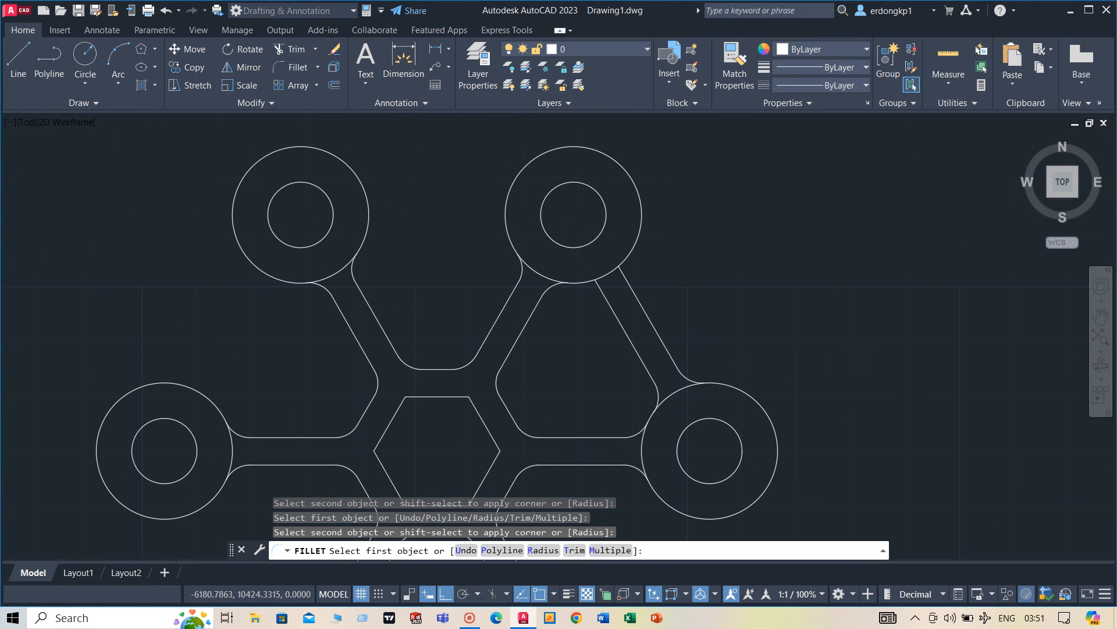
left_click(588, 281)
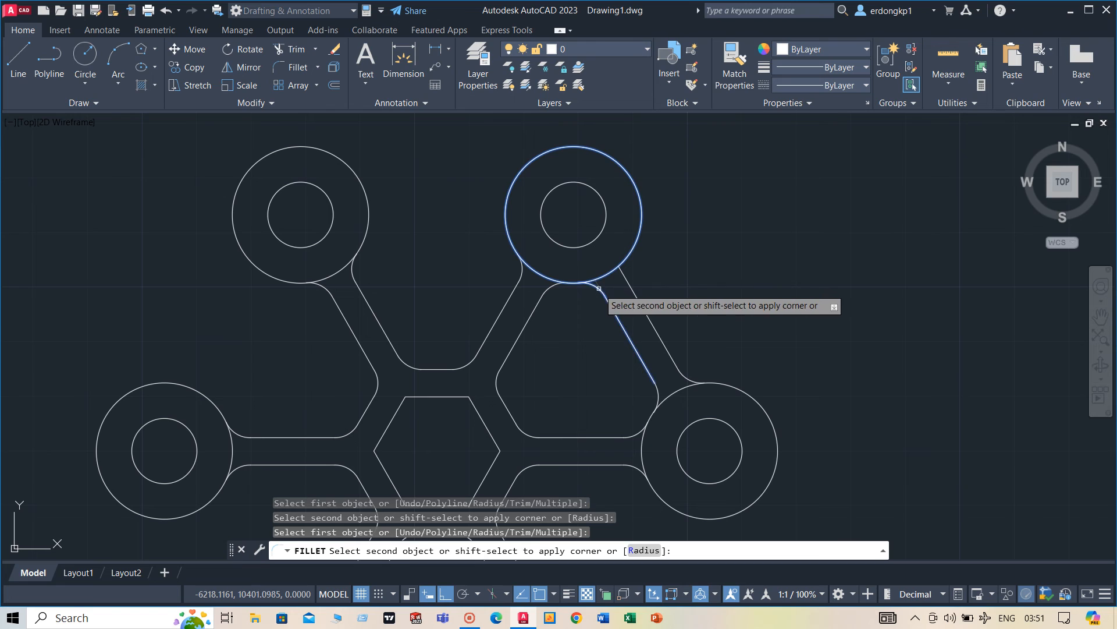
left_click(619, 270)
left_click(633, 251)
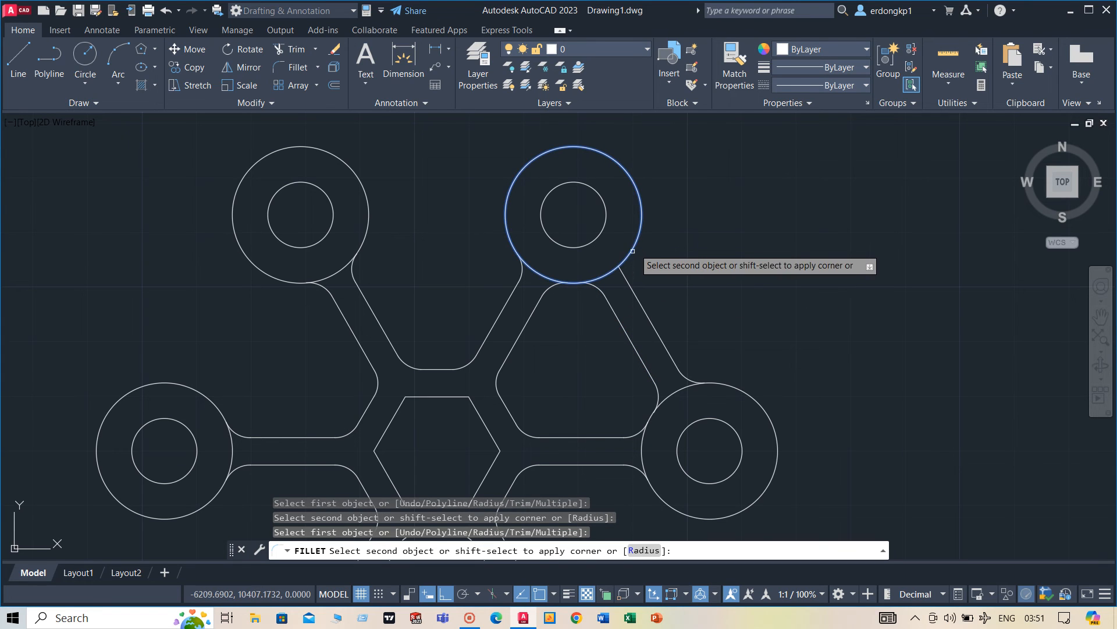
left_click(628, 286)
right_click(698, 256)
left_click(732, 265)
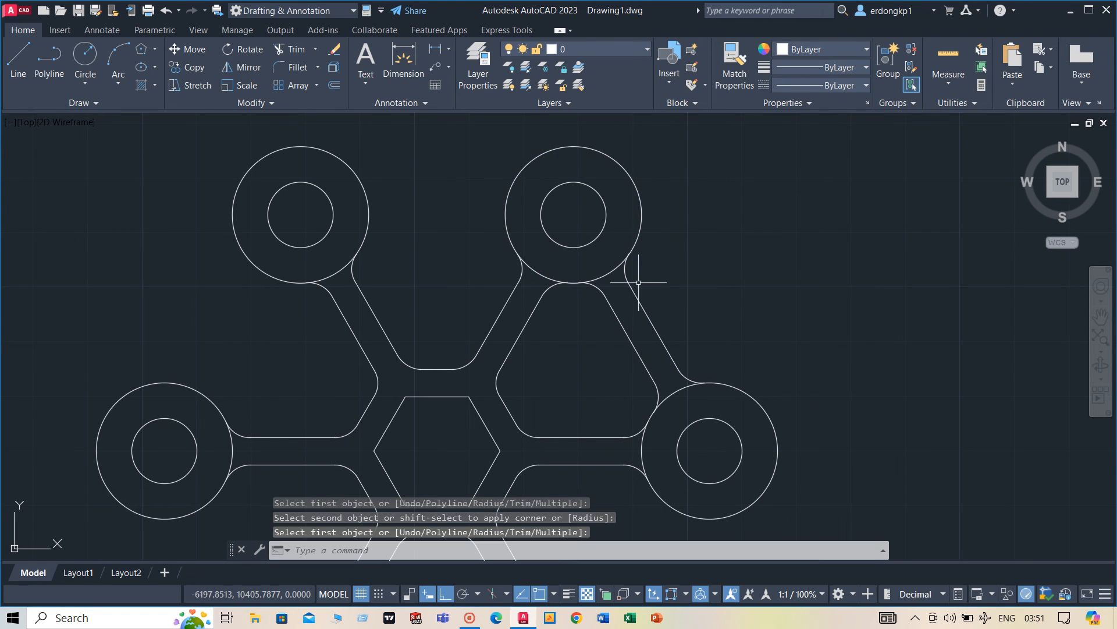
Polar-array the link's two lines and four fillet arcs about the central hexagon's centre, with 6 items over 360 degrees
left_click(625, 270)
left_click(596, 286)
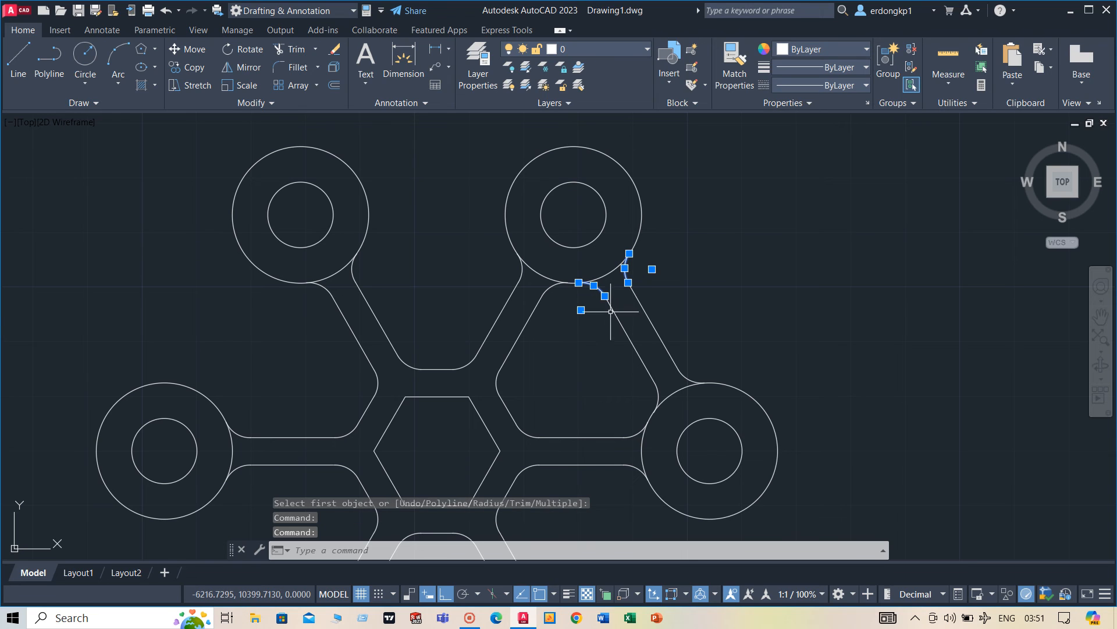
left_click(619, 324)
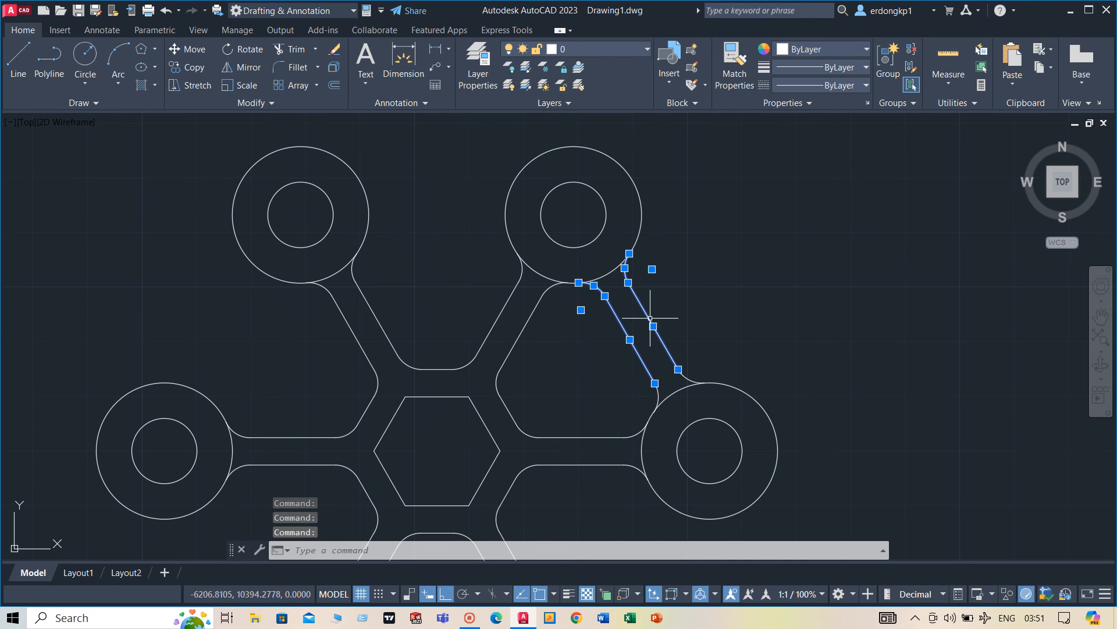
left_click(688, 379)
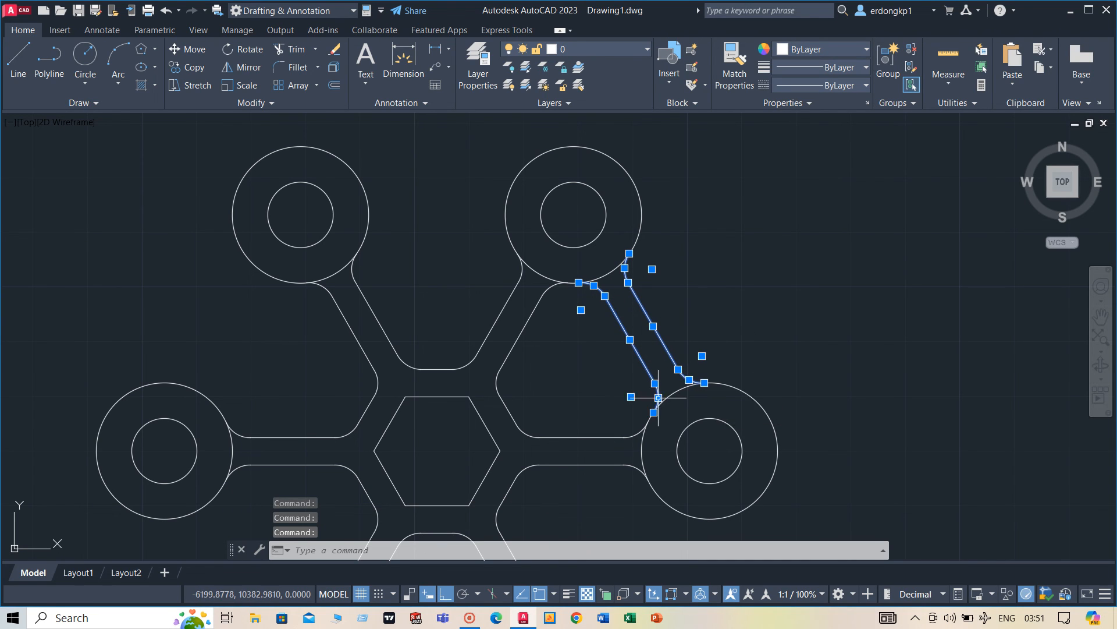
scroll(774, 328, "down", 3)
scroll(852, 324, "up", 1)
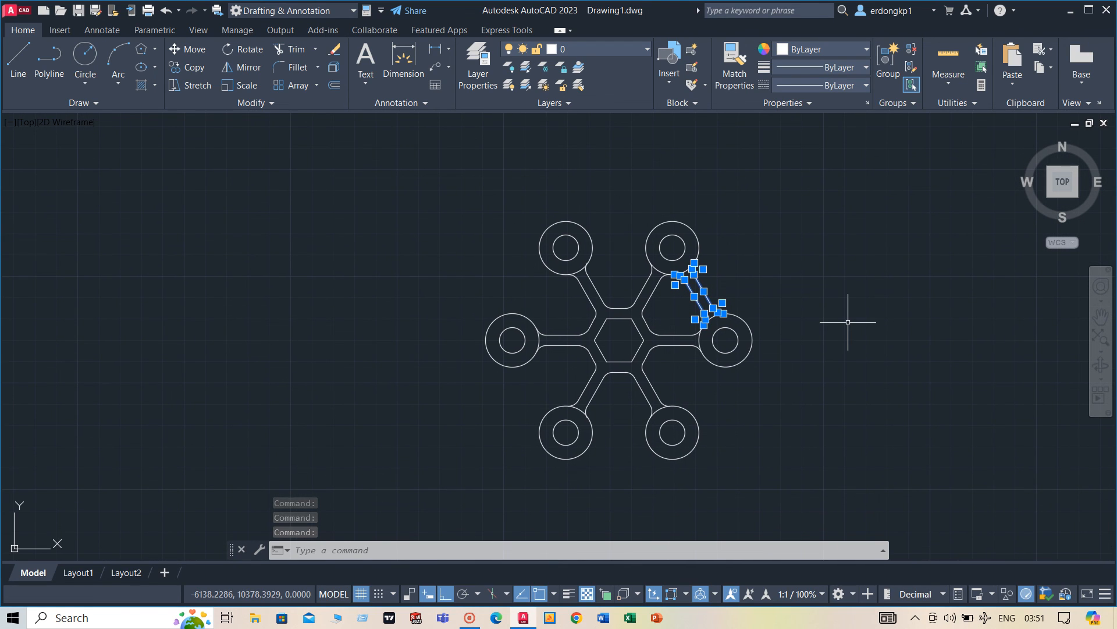
type("a")
key("Down")
key("Return")
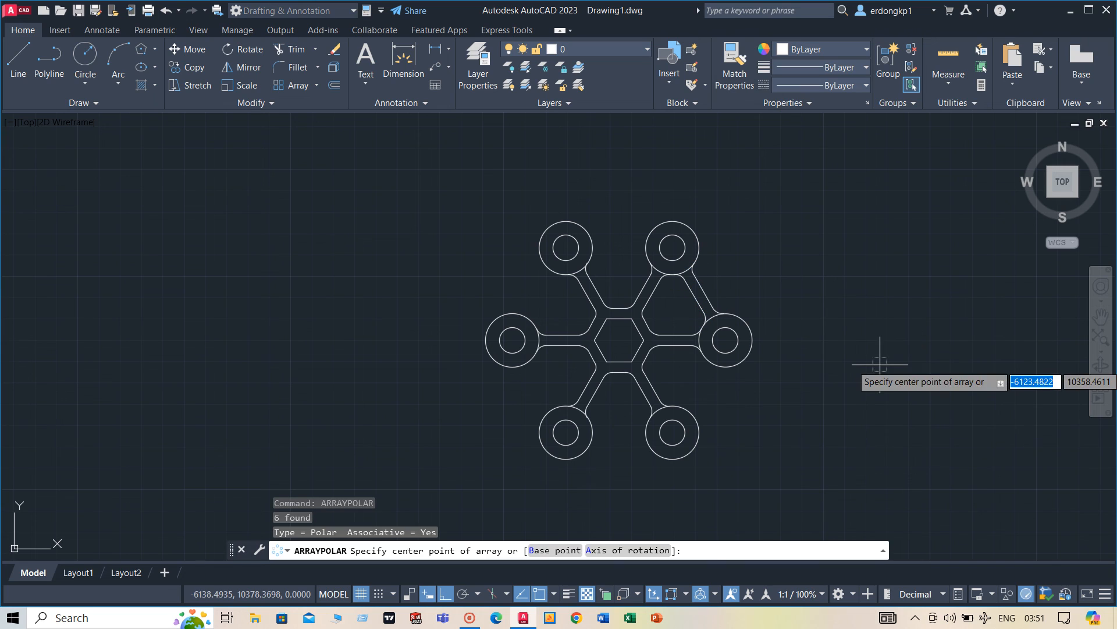
left_click(619, 340)
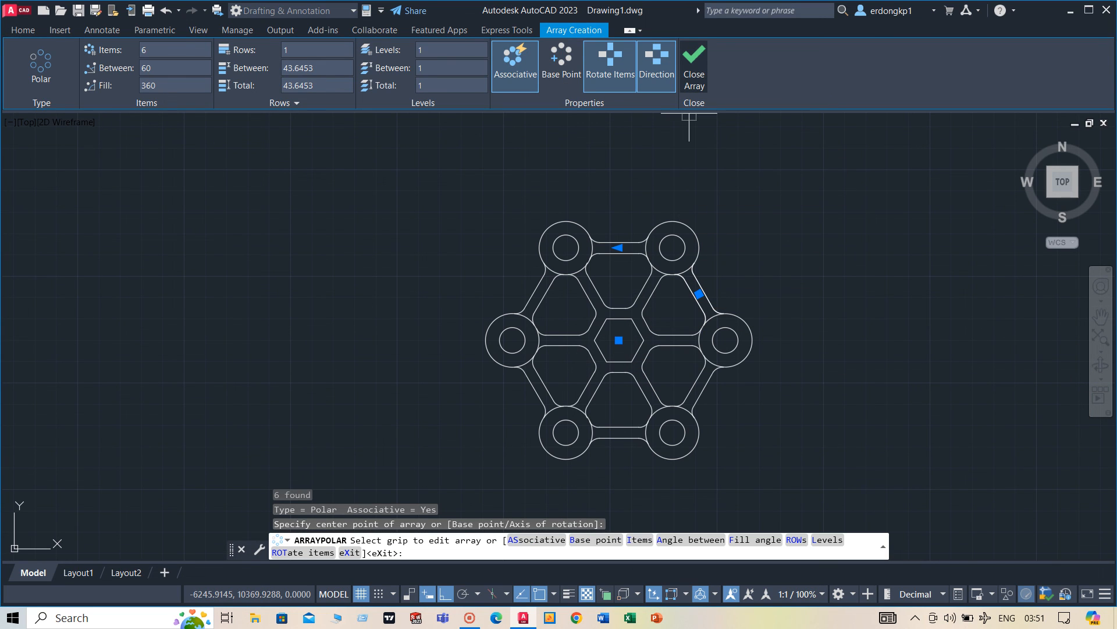
key("Return")
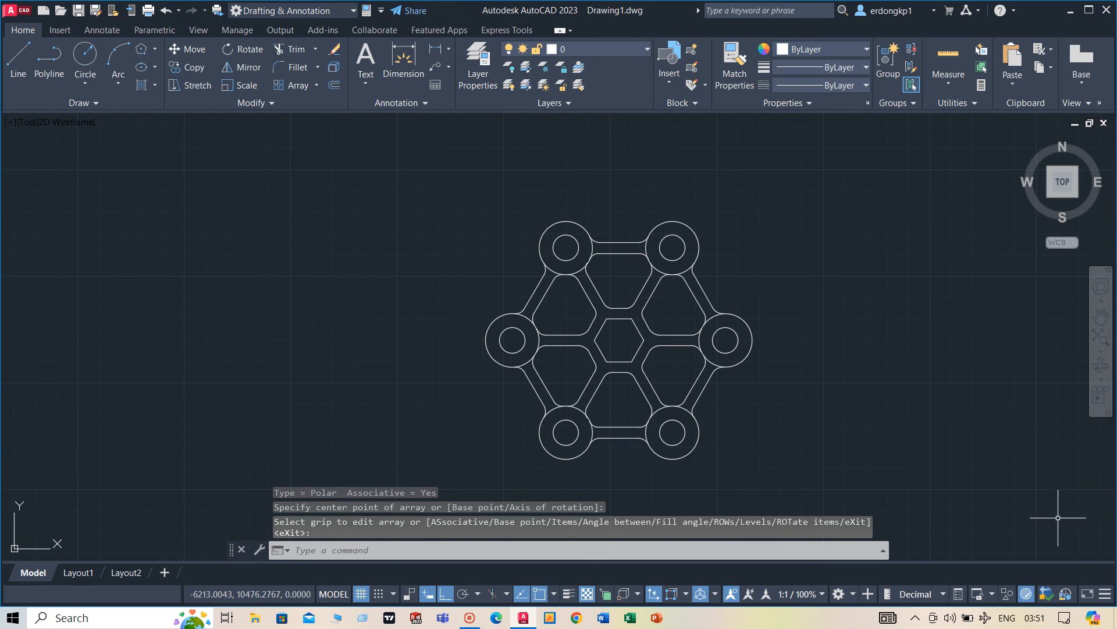
Turn on Clean Screen and view the whole part enlarged
key("ctrl+0")
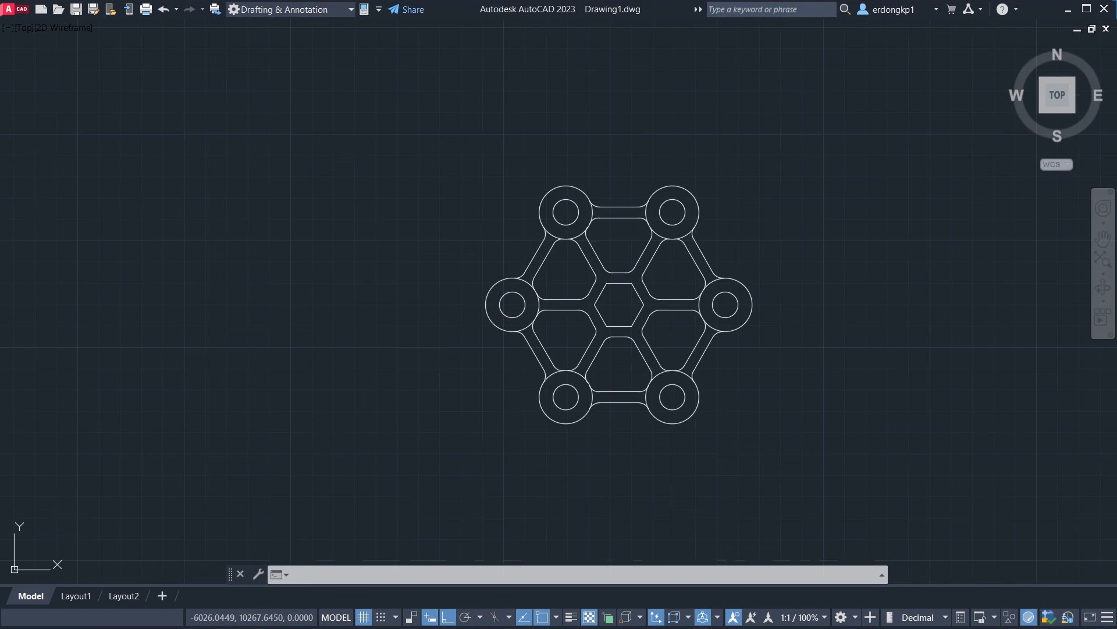
scroll(734, 418, "up", 2)
mouse_move(802, 301)
middle_mouse_down()
mouse_move(793, 336)
mouse_move(772, 352)
middle_mouse_up()
scroll(775, 351, "up", 2)
scroll(775, 351, "down", 2)
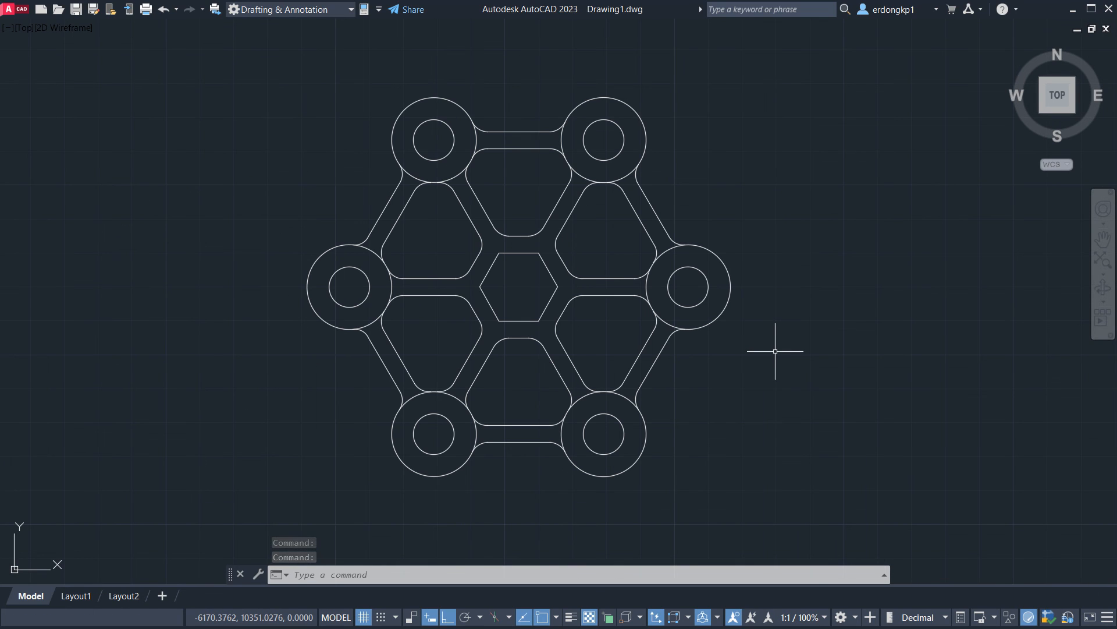